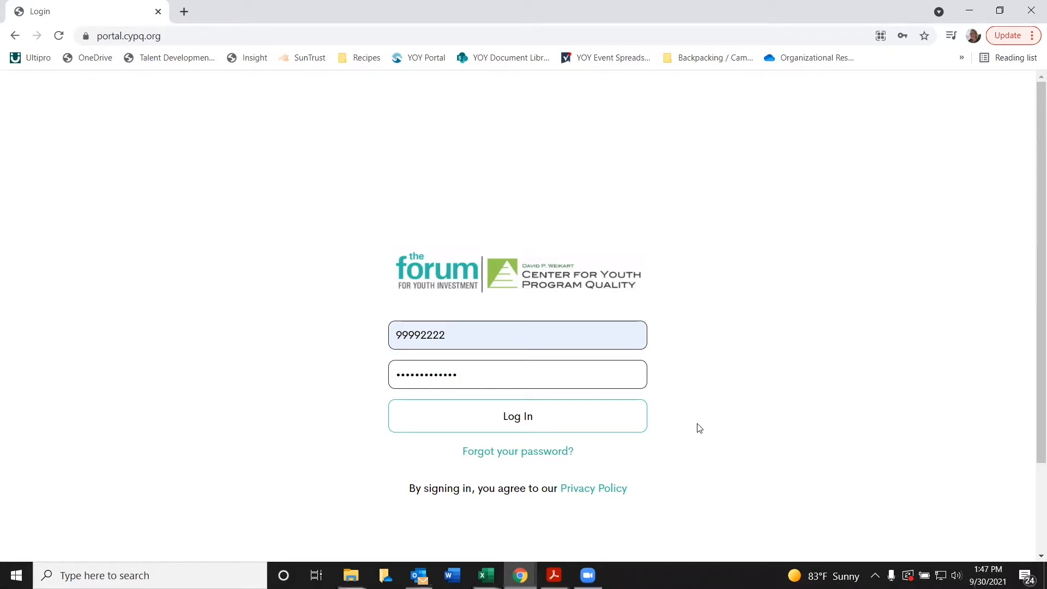
- Log in to the portal with the username and password already filled in
{"action": "left_click", "coordinate": [465, 334]}
{"action": "left_click_drag", "start_coordinate": [389, 339], "coordinate": [303, 328]}
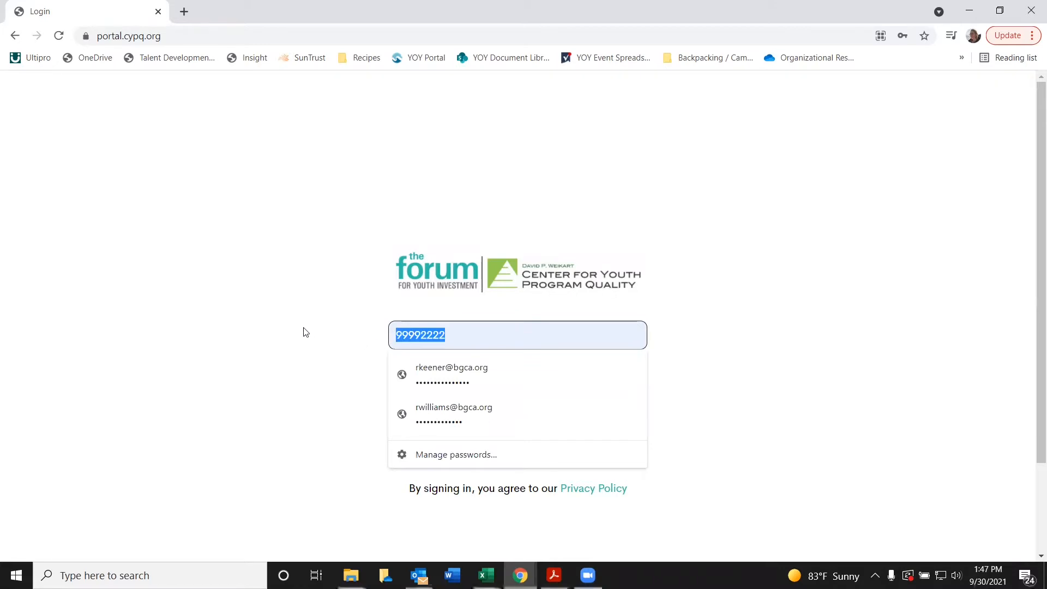
{"action": "left_click", "coordinate": [303, 328]}
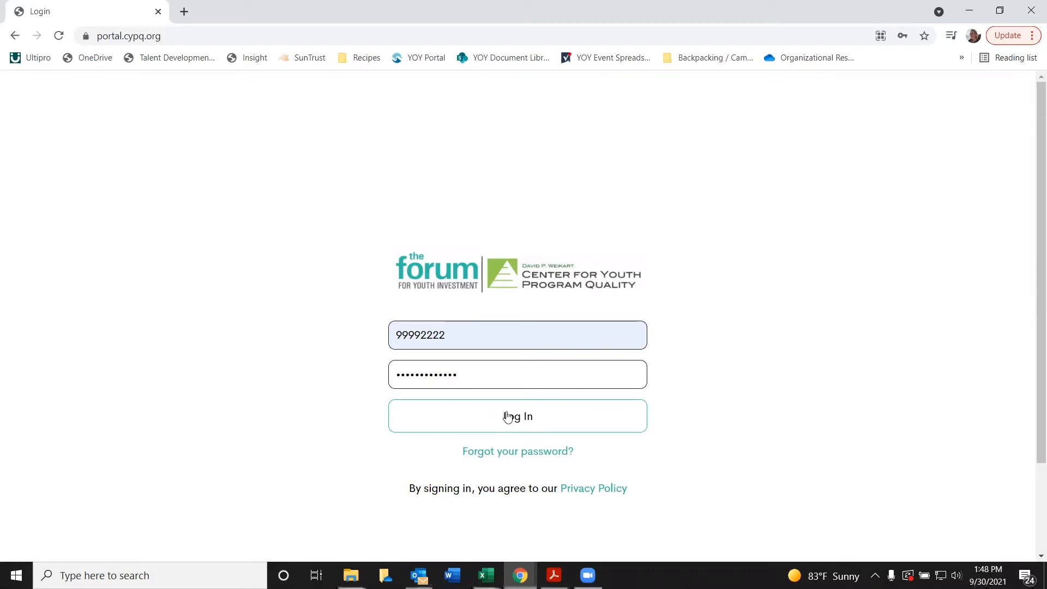
{"action": "left_click", "coordinate": [519, 424]}
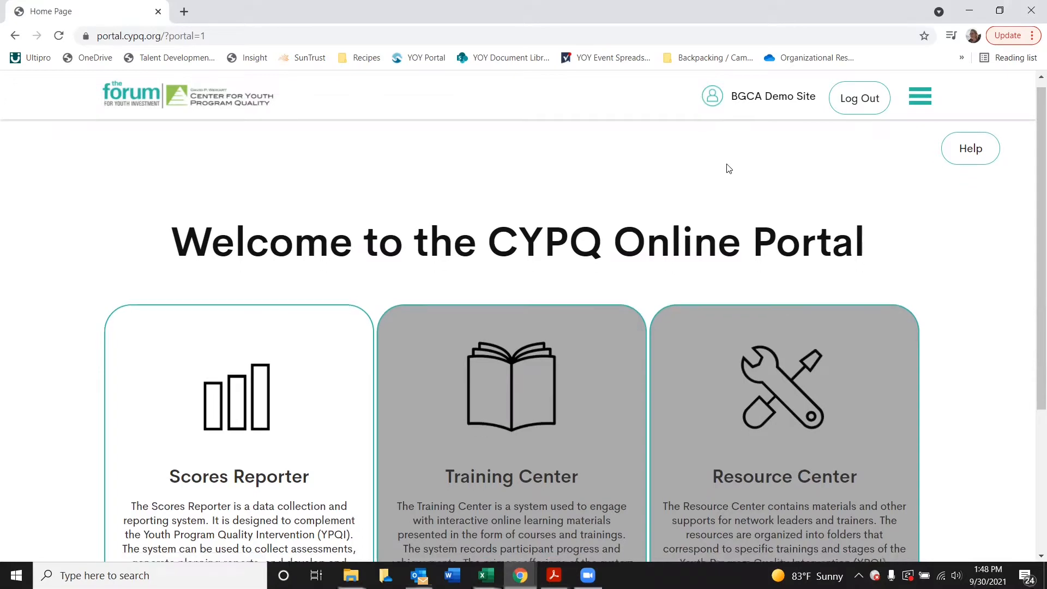
- Open the Scores Reporter and begin a new entry
{"action": "scroll", "coordinate": [725, 169], "scroll_direction": "down", "scroll_amount": 2}
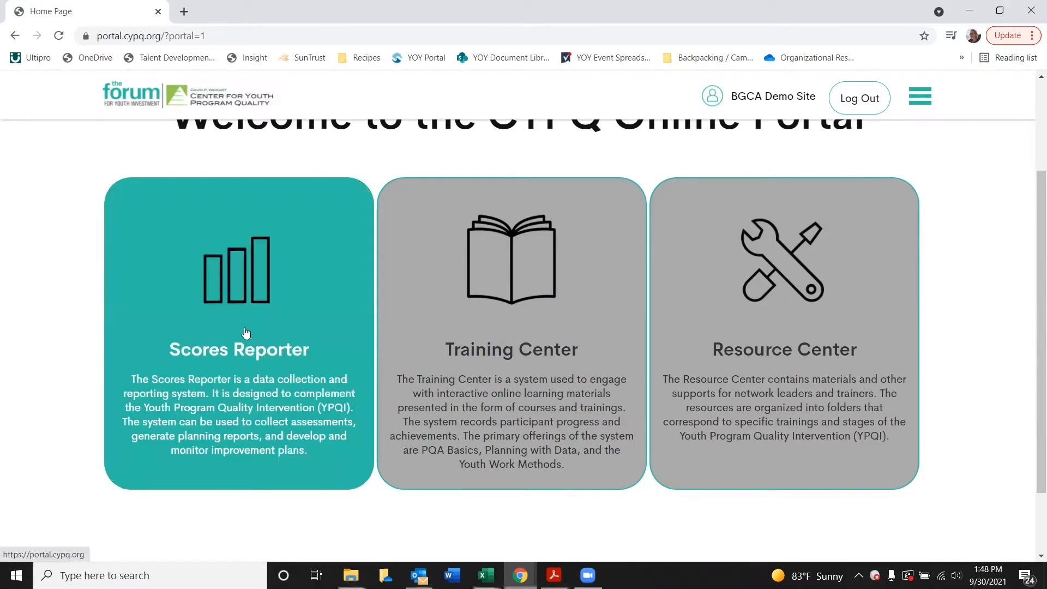
{"action": "left_click", "coordinate": [245, 333]}
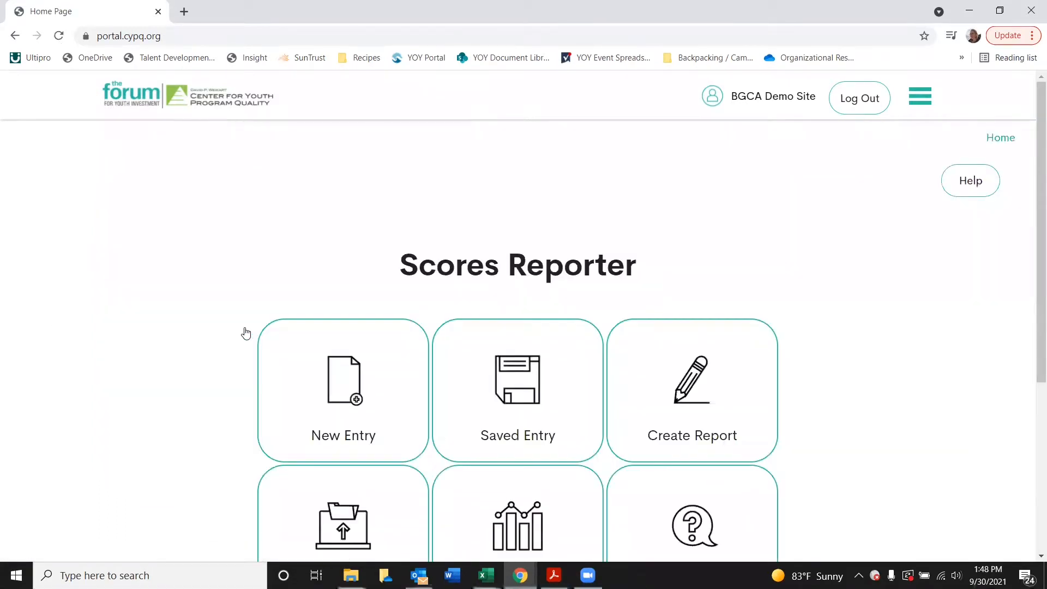
{"action": "scroll", "coordinate": [245, 338], "scroll_direction": "down", "scroll_amount": 1}
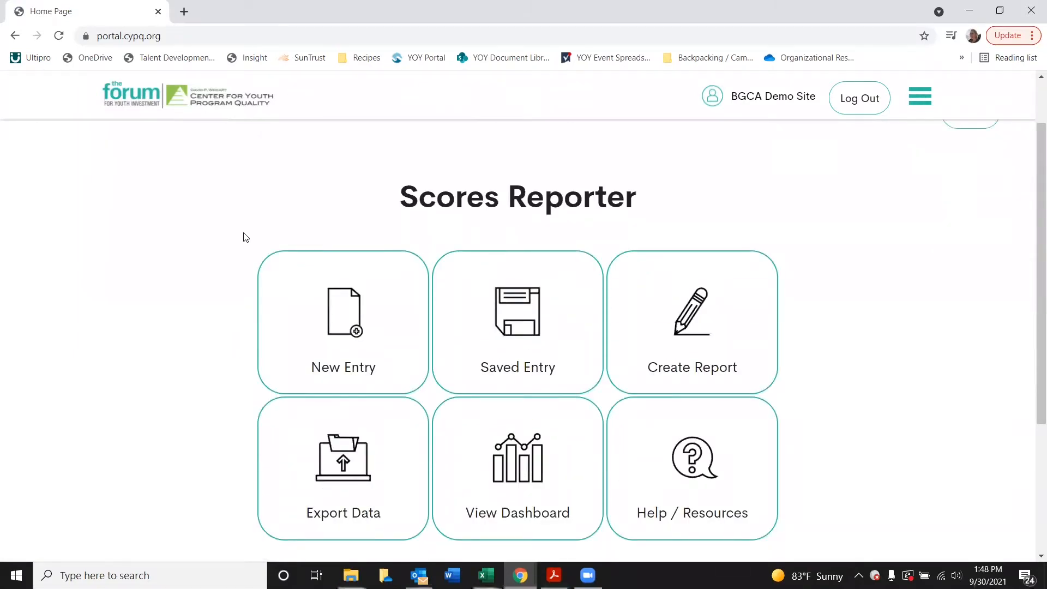
{"action": "scroll", "coordinate": [244, 237], "scroll_direction": "down", "scroll_amount": 1}
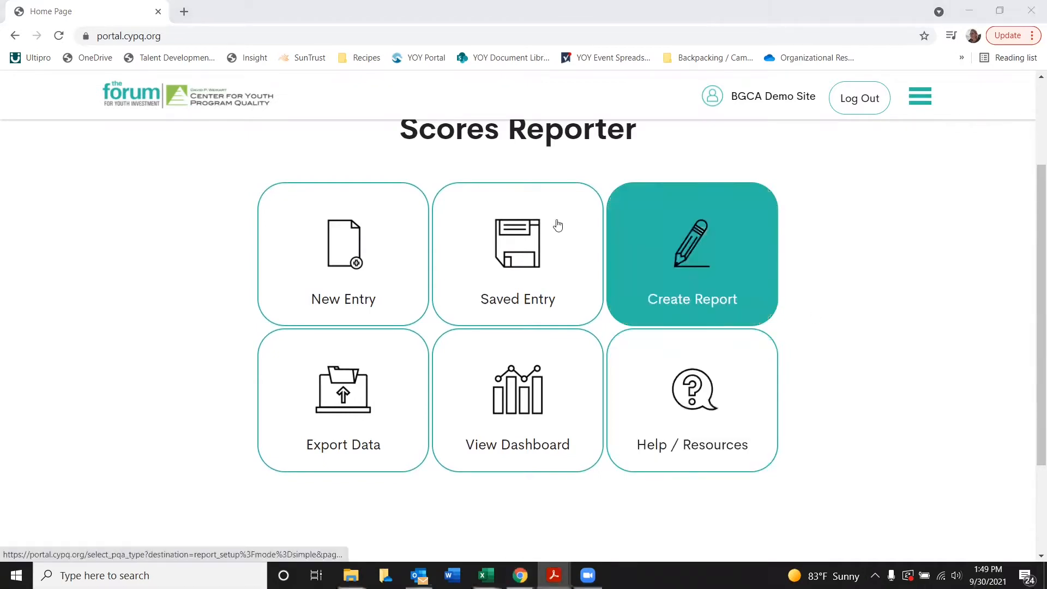
{"action": "left_click", "coordinate": [371, 266]}
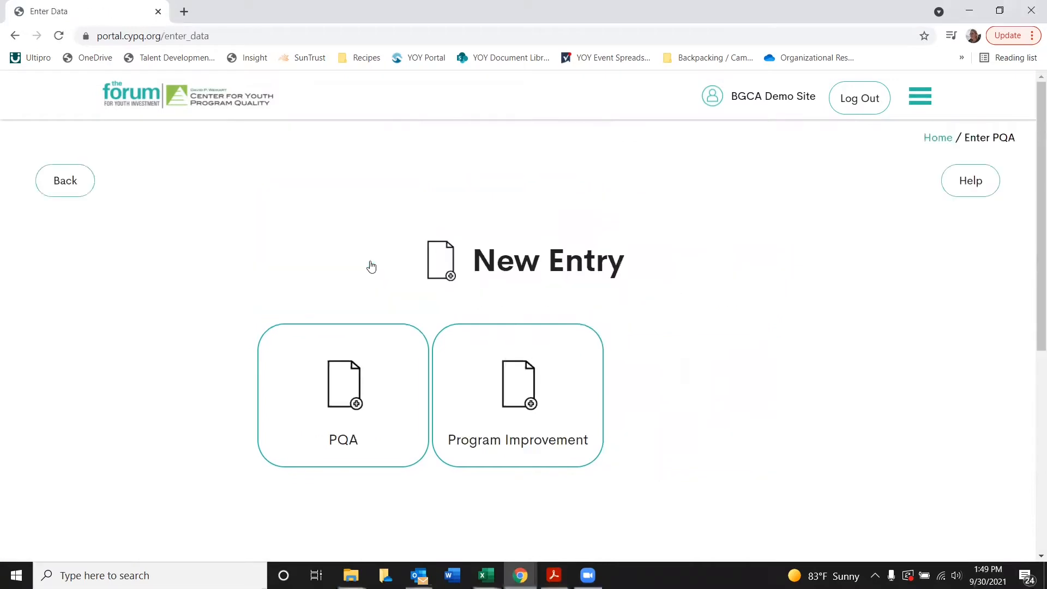
- Choose PQA as the entry type and Youth PQA as the form
{"action": "scroll", "coordinate": [267, 246], "scroll_direction": "down", "scroll_amount": 1}
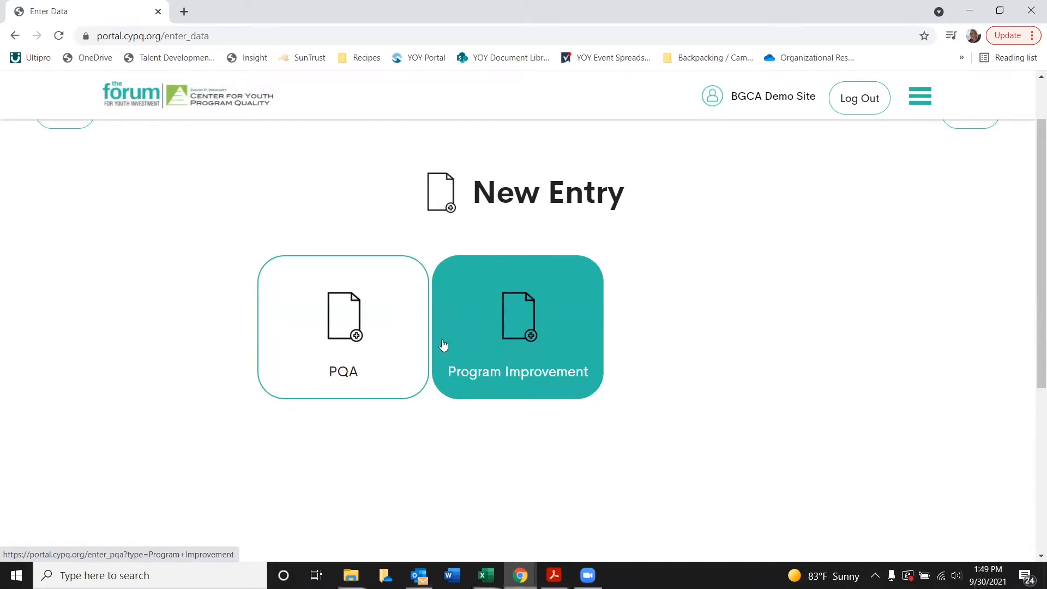
{"action": "left_click", "coordinate": [298, 345]}
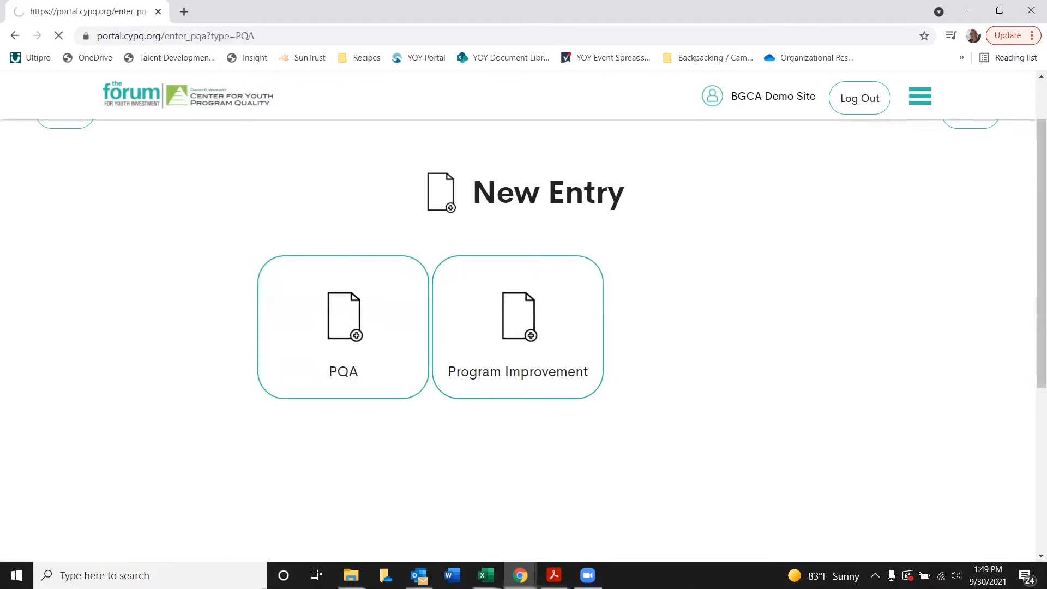
{"action": "scroll", "coordinate": [745, 281], "scroll_direction": "down", "scroll_amount": 1}
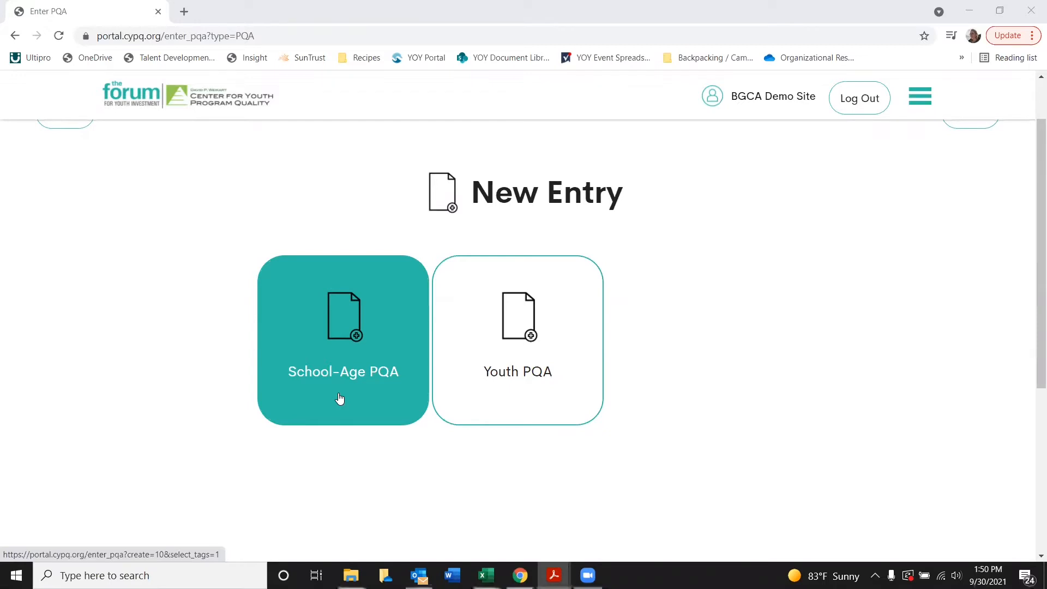
{"action": "left_click", "coordinate": [551, 343]}
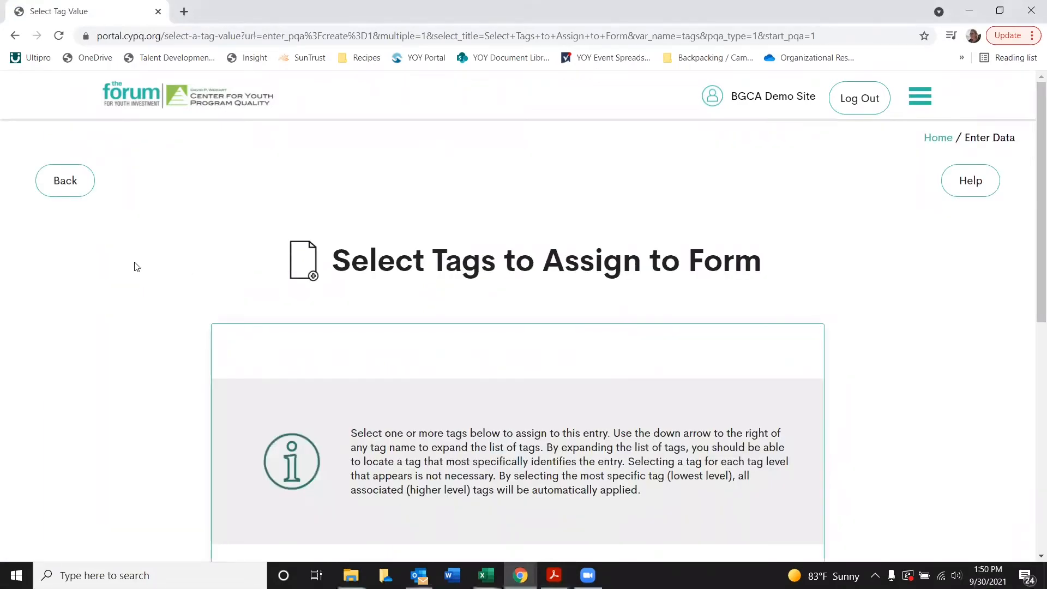
- Assign the BGCA Demo Site tag to the form and start a Self PQA
{"action": "scroll", "coordinate": [136, 266], "scroll_direction": "down", "scroll_amount": 2}
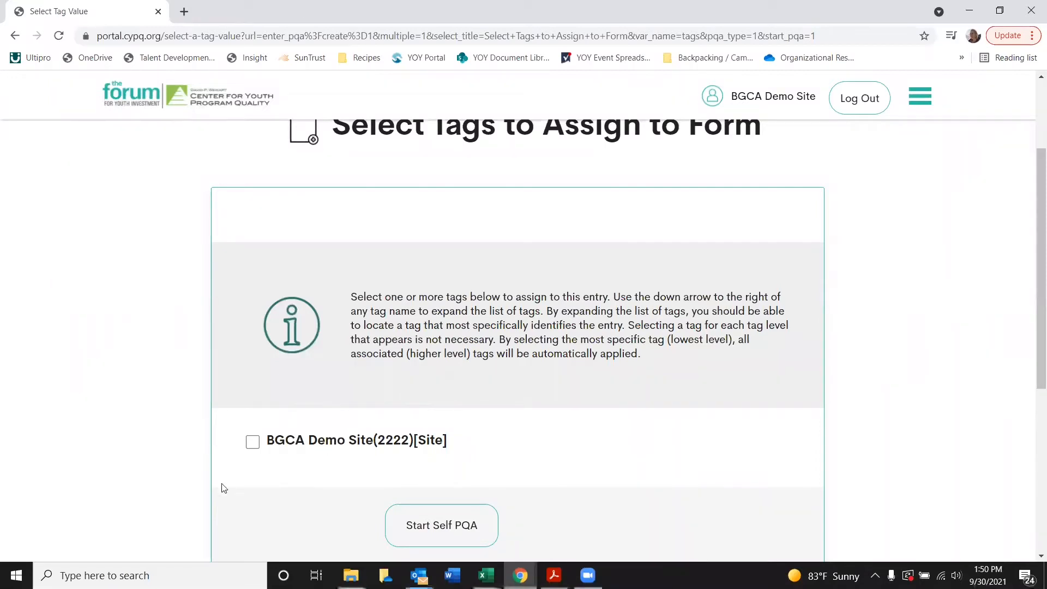
{"action": "left_click", "coordinate": [250, 442]}
{"action": "scroll", "coordinate": [109, 428], "scroll_direction": "down", "scroll_amount": 1}
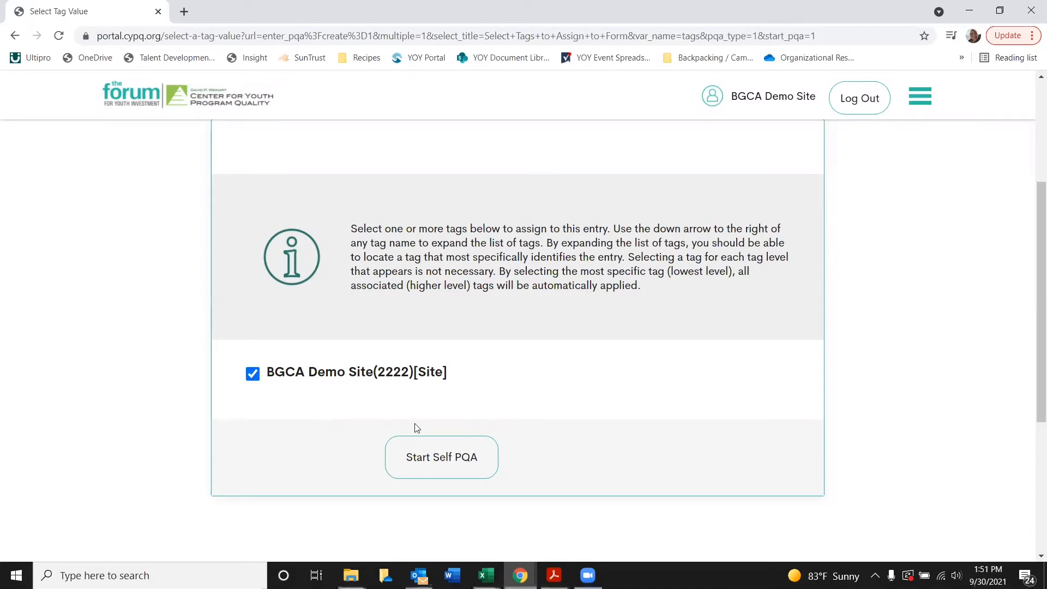
{"action": "left_click", "coordinate": [443, 457]}
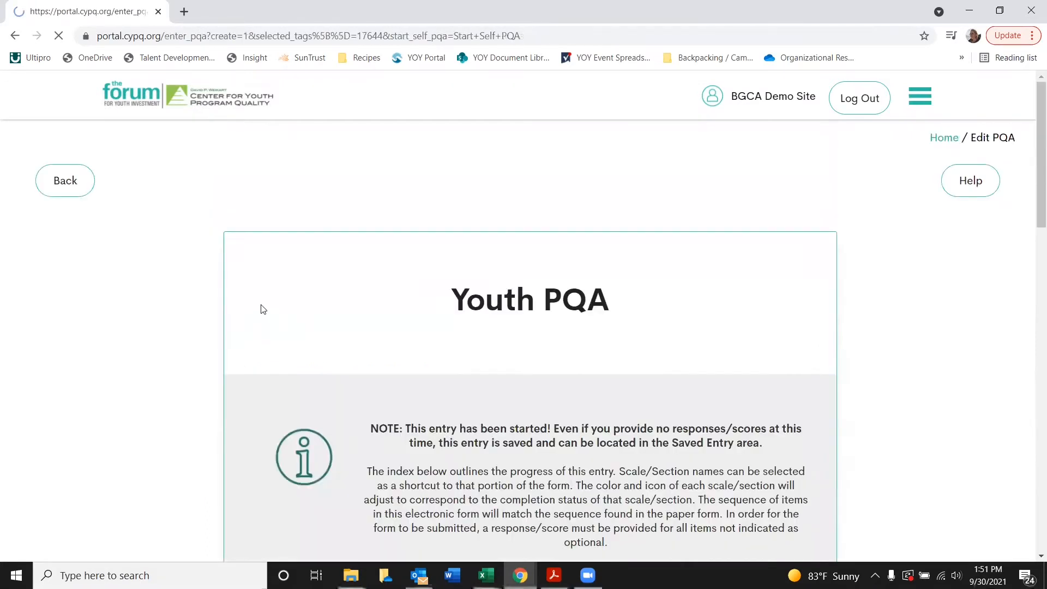
- Start the Youth PQA form from its section index and continue past the notice about the NS scoring option
{"action": "scroll", "coordinate": [101, 335], "scroll_direction": "down", "scroll_amount": 5}
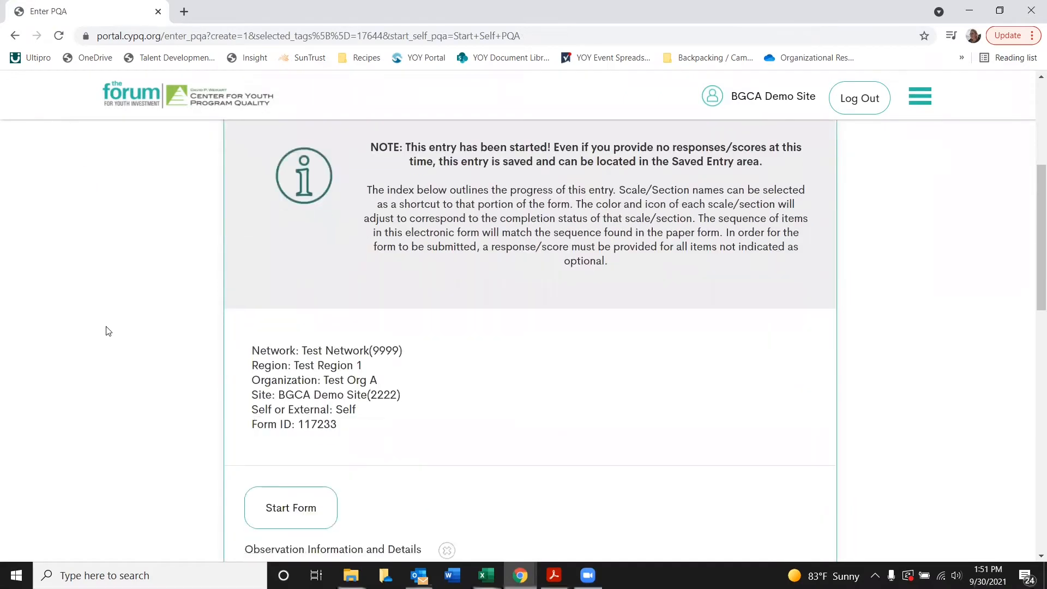
{"action": "scroll", "coordinate": [108, 331], "scroll_direction": "down", "scroll_amount": 5}
{"action": "scroll", "coordinate": [108, 331], "scroll_direction": "up", "scroll_amount": 1}
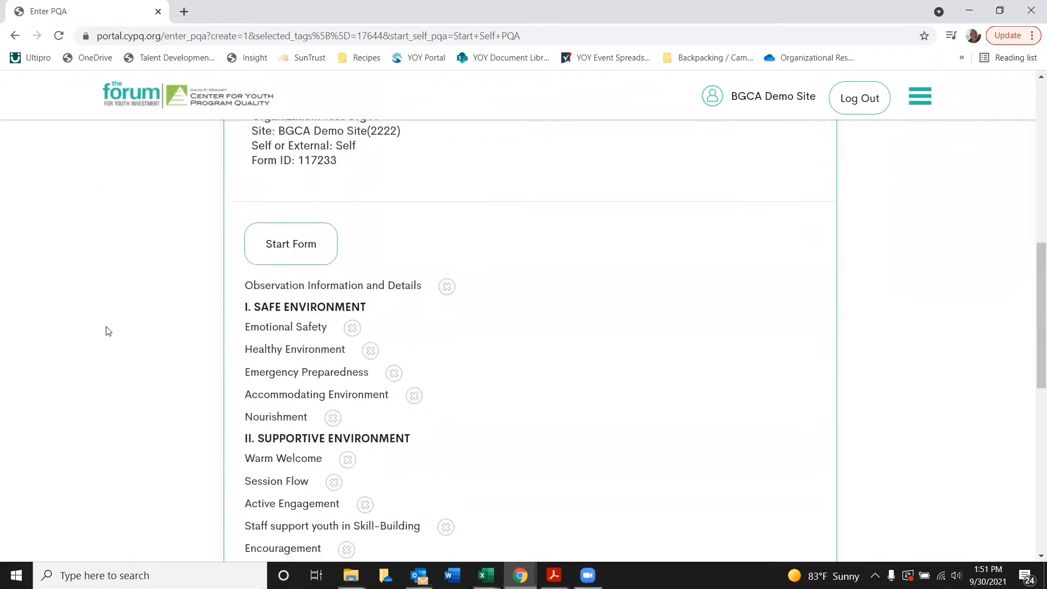
{"action": "scroll", "coordinate": [108, 331], "scroll_direction": "up", "scroll_amount": 2}
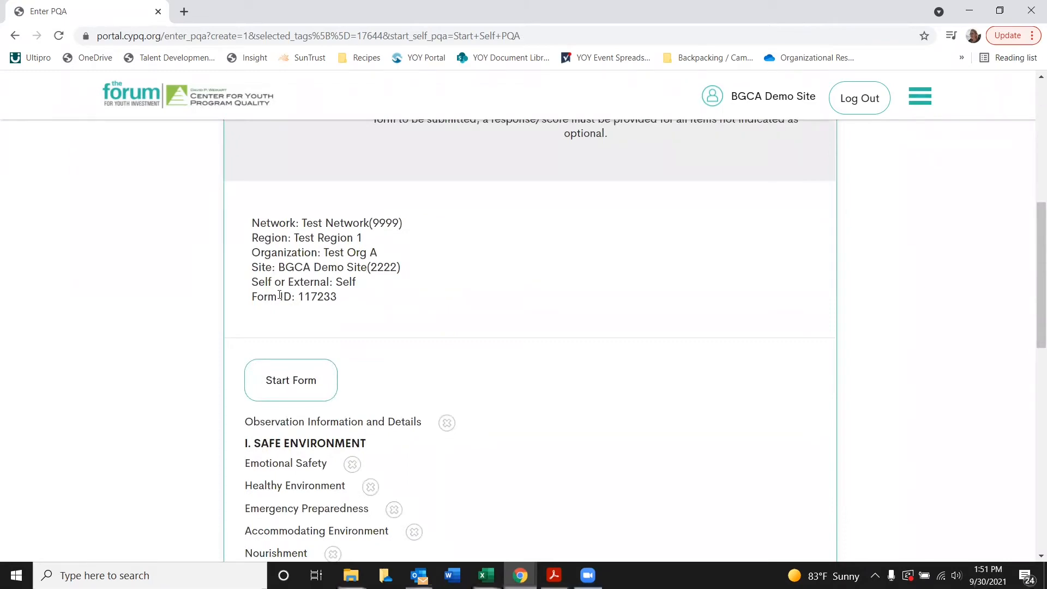
{"action": "scroll", "coordinate": [256, 316], "scroll_direction": "down", "scroll_amount": 2}
{"action": "scroll", "coordinate": [385, 446], "scroll_direction": "down", "scroll_amount": 6}
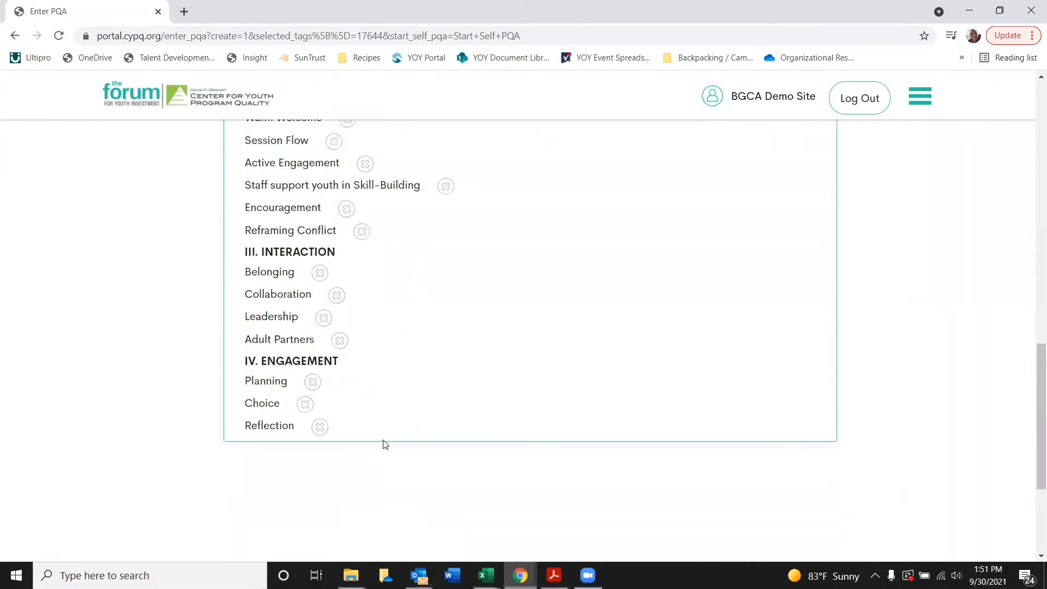
{"action": "scroll", "coordinate": [386, 450], "scroll_direction": "up", "scroll_amount": 8}
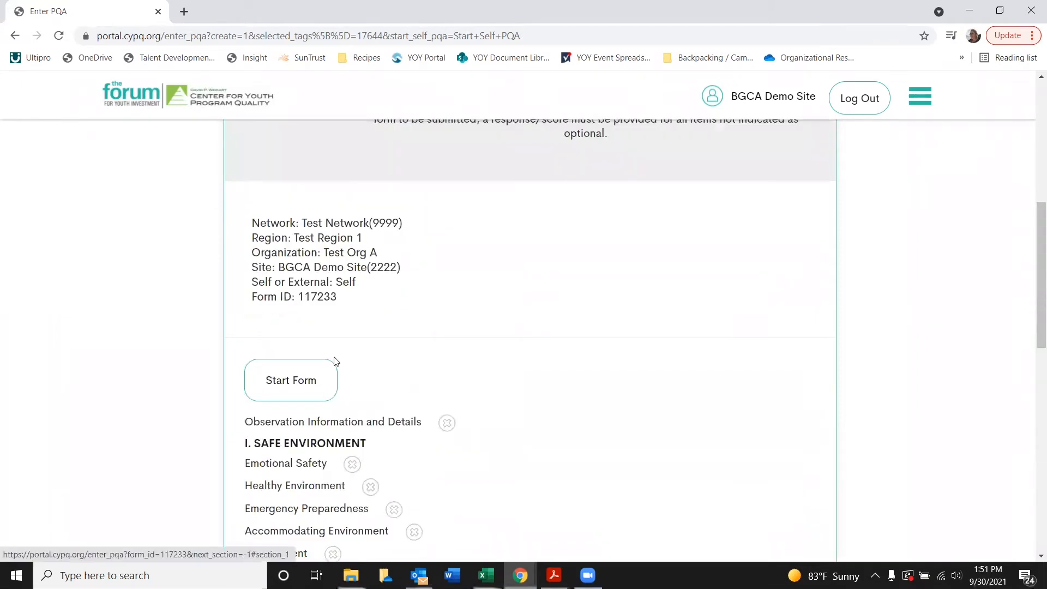
{"action": "left_click", "coordinate": [313, 388]}
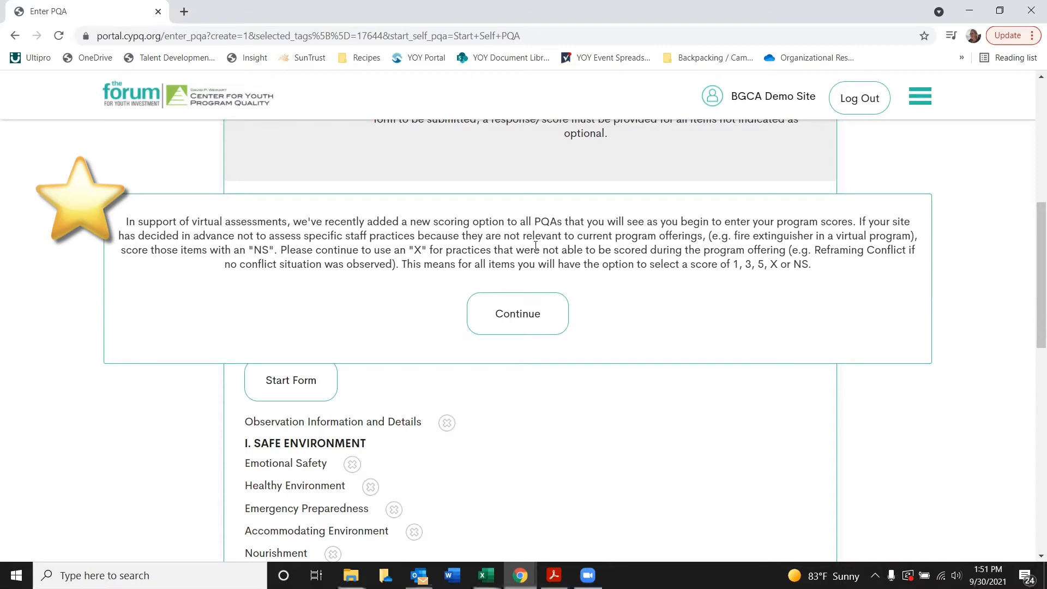
{"action": "left_click", "coordinate": [564, 329]}
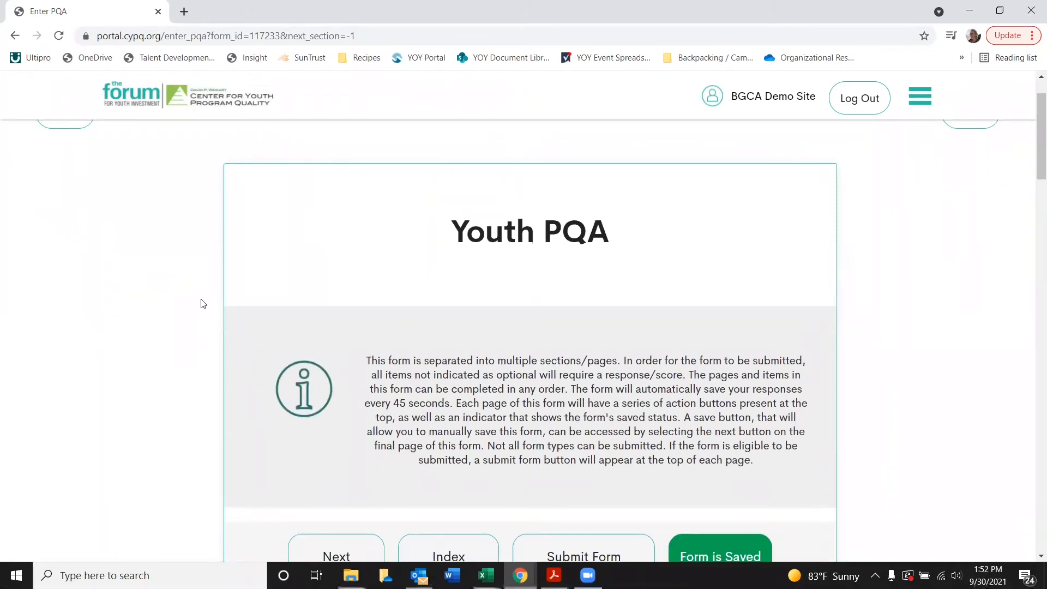
- Examine the form's instructions, site details, supporting evidence option and first Observation Information and Details questions
{"action": "scroll", "coordinate": [201, 302], "scroll_direction": "down", "scroll_amount": 1}
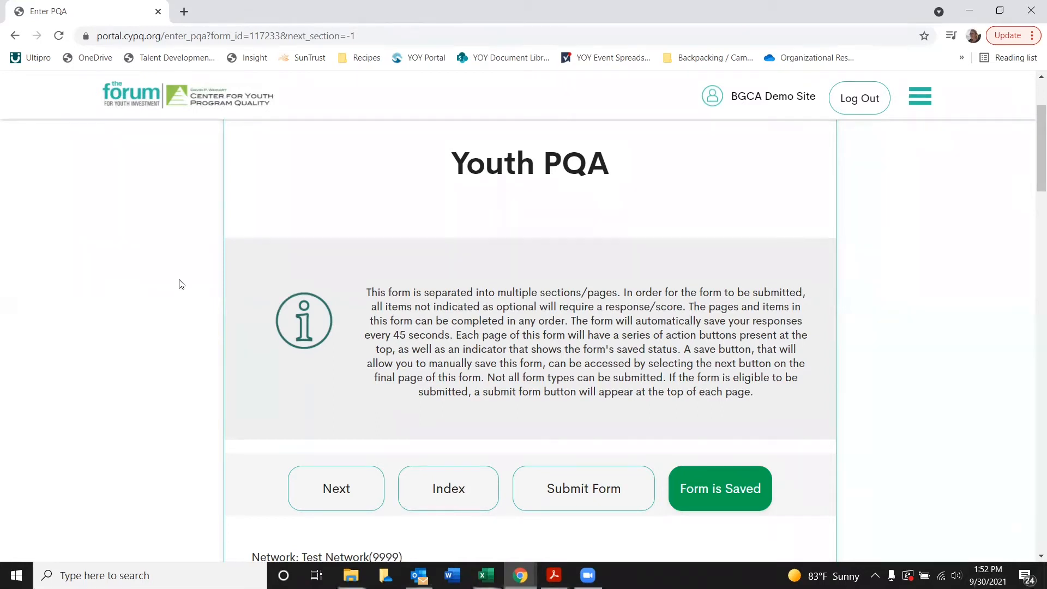
{"action": "scroll", "coordinate": [280, 300], "scroll_direction": "down", "scroll_amount": 6}
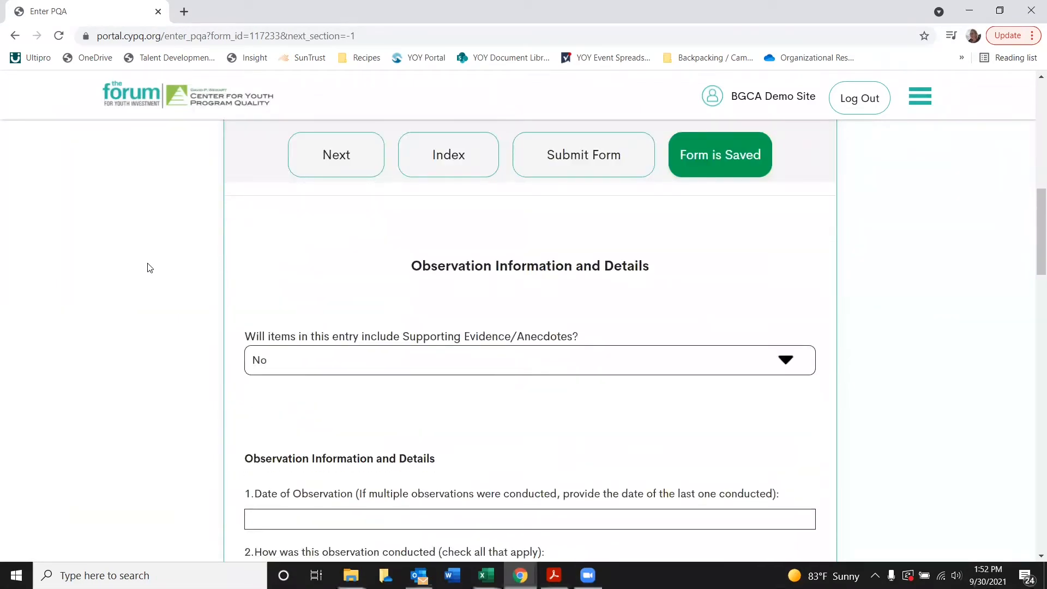
{"action": "scroll", "coordinate": [91, 349], "scroll_direction": "up", "scroll_amount": 1}
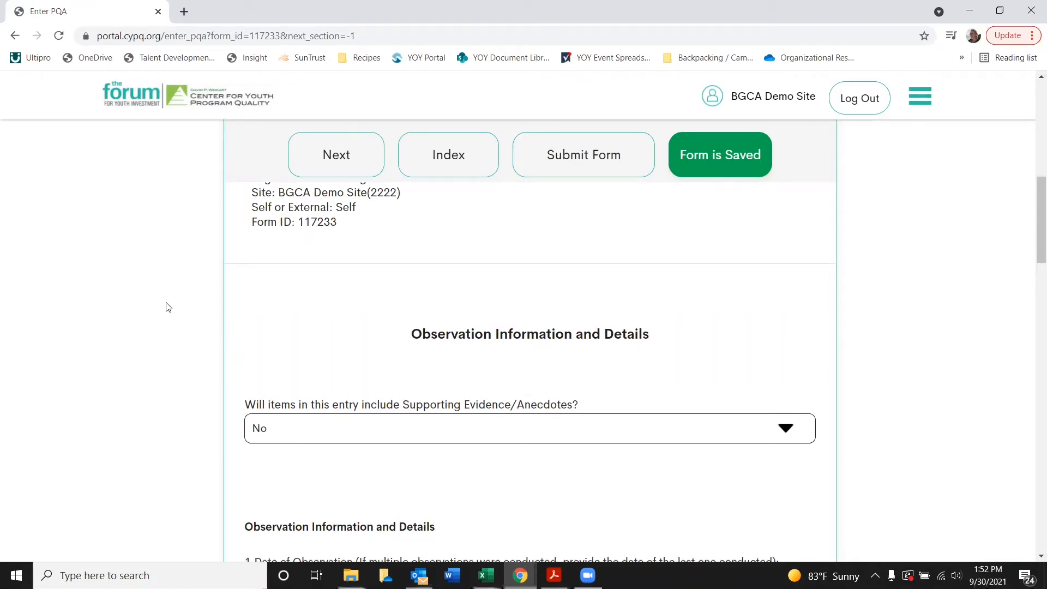
{"action": "scroll", "coordinate": [213, 272], "scroll_direction": "down", "scroll_amount": 3}
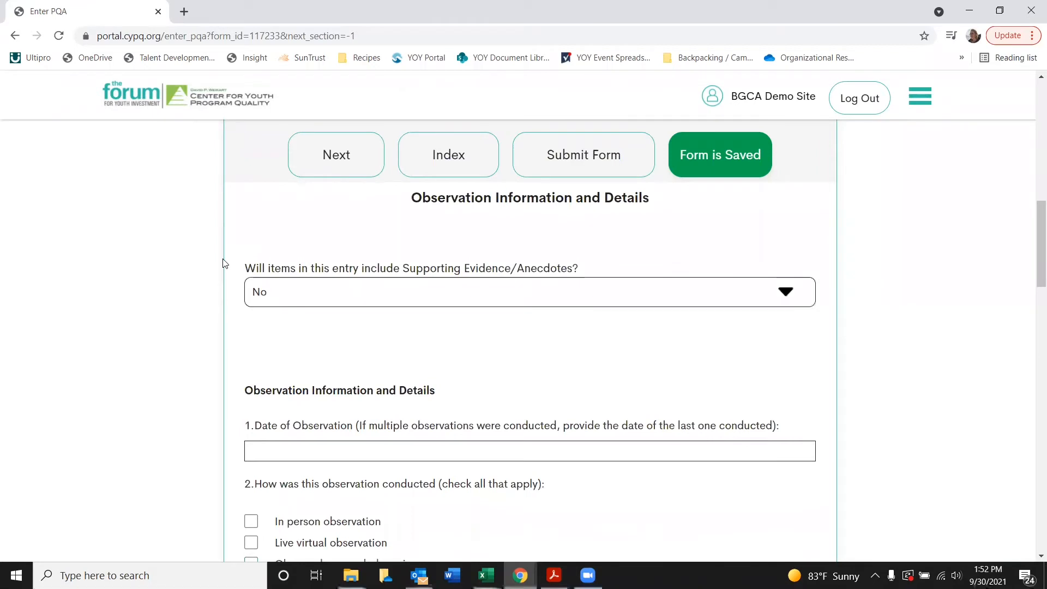
{"action": "scroll", "coordinate": [224, 263], "scroll_direction": "down", "scroll_amount": 3}
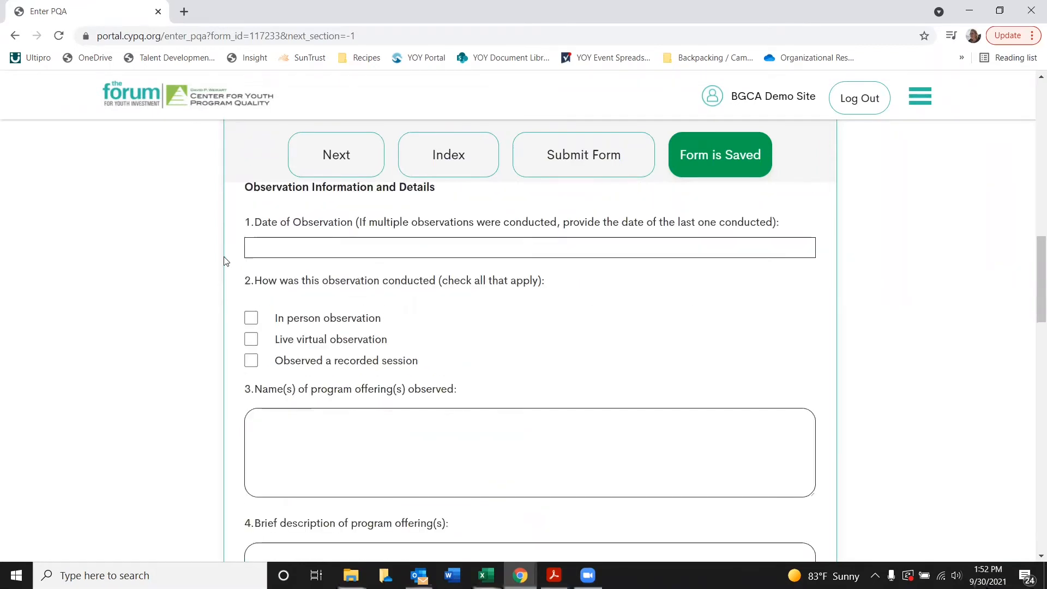
{"action": "scroll", "coordinate": [238, 257], "scroll_direction": "up", "scroll_amount": 1}
{"action": "scroll", "coordinate": [346, 240], "scroll_direction": "up", "scroll_amount": 6}
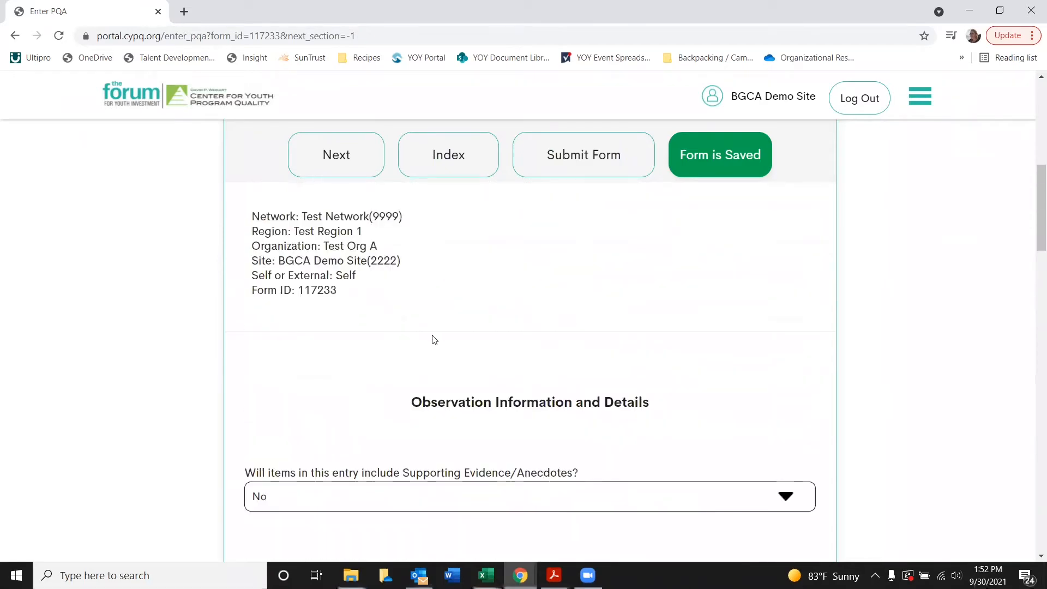
{"action": "scroll", "coordinate": [354, 381], "scroll_direction": "down", "scroll_amount": 2}
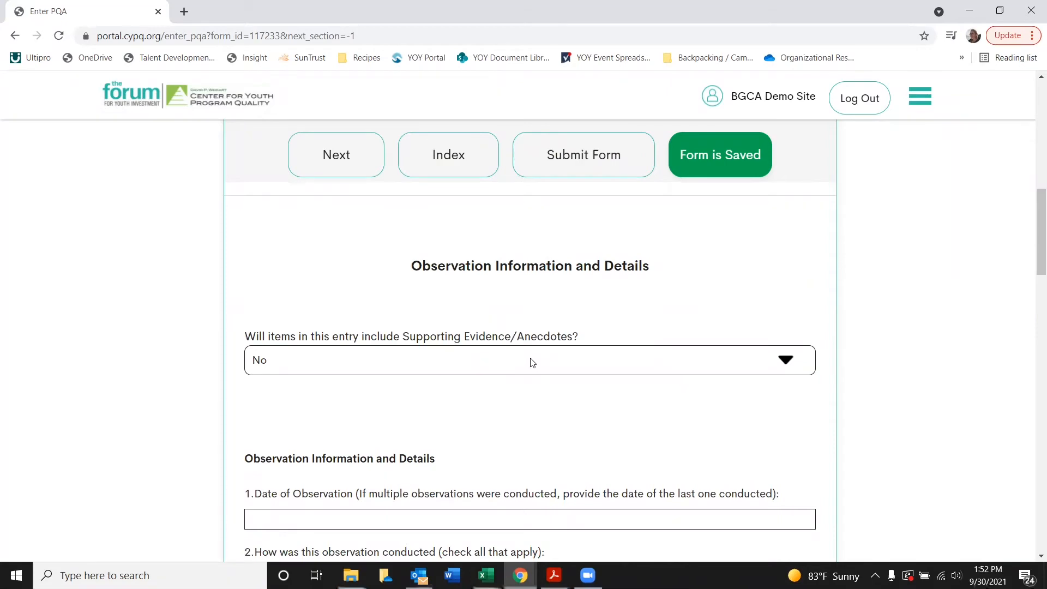
- Set the date of observation to September 30, 2021 and mark it as an in person observation
{"action": "scroll", "coordinate": [528, 361], "scroll_direction": "down", "scroll_amount": 5}
{"action": "left_click", "coordinate": [362, 237]}
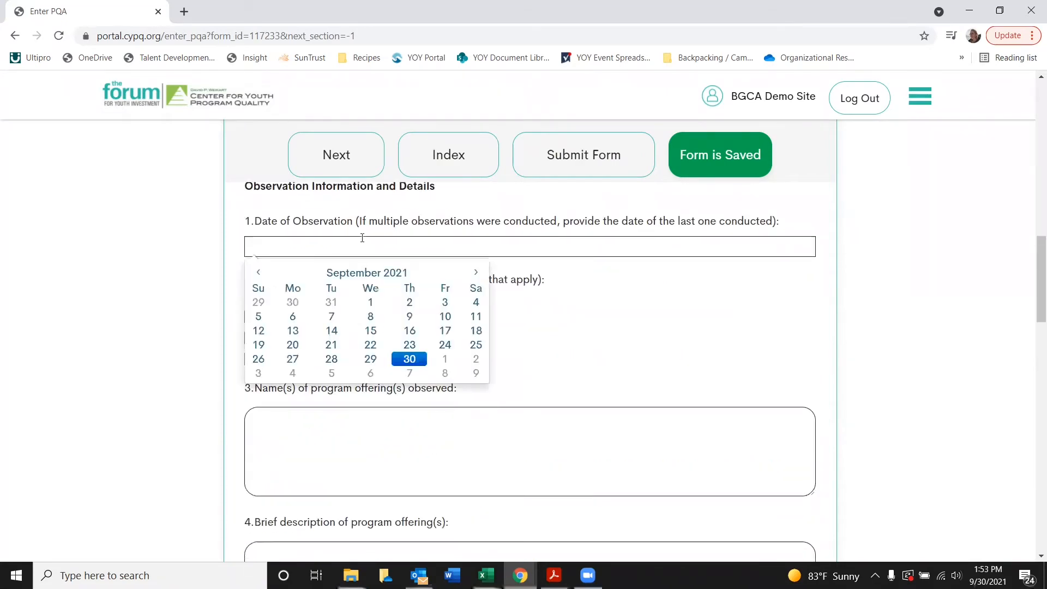
{"action": "left_click", "coordinate": [409, 358]}
{"action": "scroll", "coordinate": [192, 327], "scroll_direction": "down", "scroll_amount": 1}
{"action": "left_click", "coordinate": [251, 249]}
- Enter "Arts Program" as the program offering observed and mark its activity type as Visual and Performing Arts
{"action": "scroll", "coordinate": [366, 304], "scroll_direction": "down", "scroll_amount": 1}
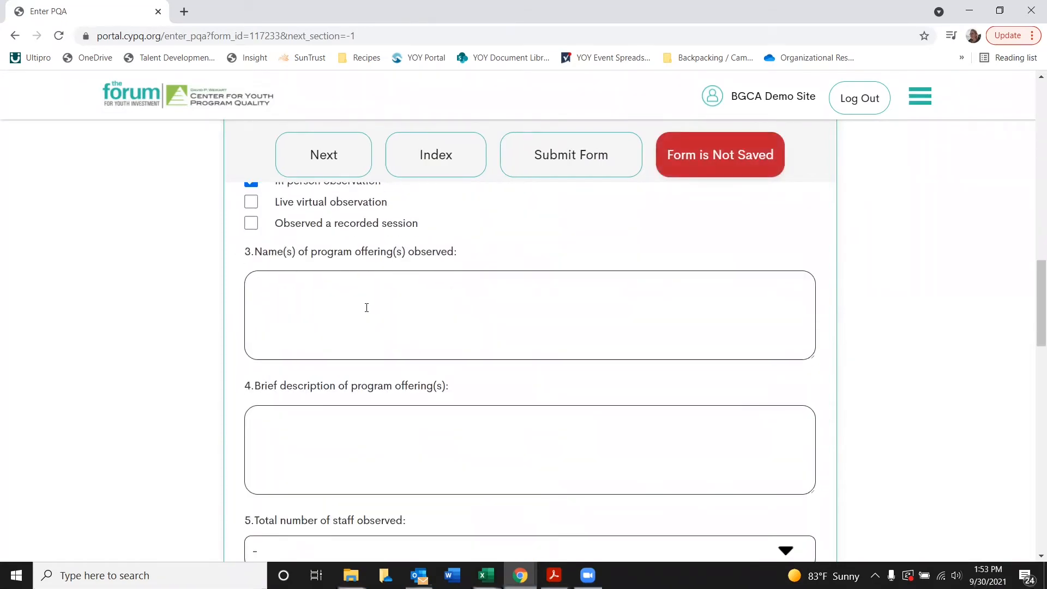
{"action": "left_click", "coordinate": [366, 304]}
{"action": "type", "text": "Arts Program"}
{"action": "scroll", "coordinate": [327, 437], "scroll_direction": "down", "scroll_amount": 10}
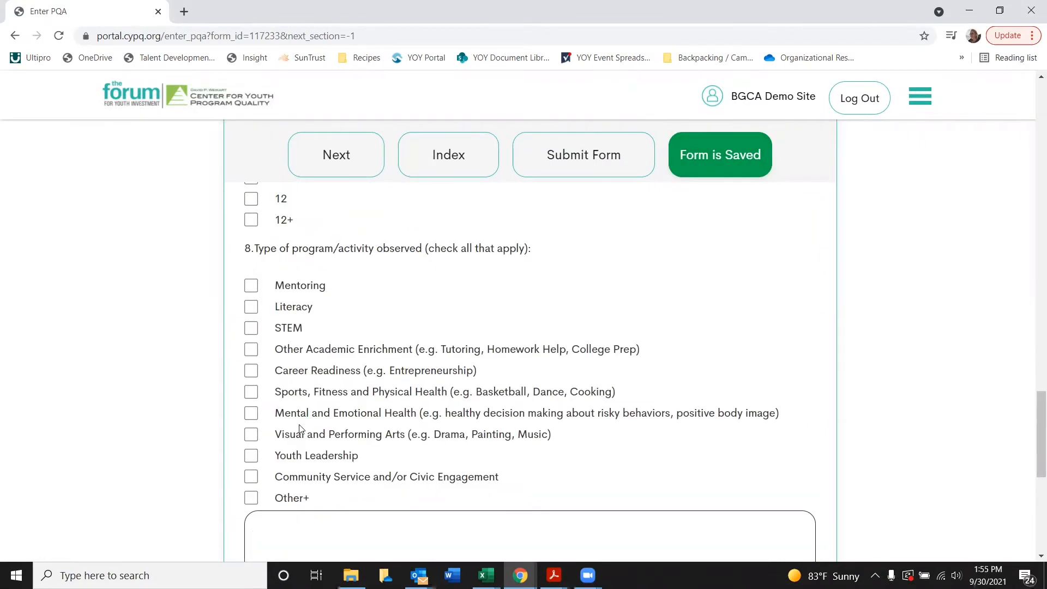
{"action": "left_click", "coordinate": [251, 434]}
- Finish the Observation Information and Details page and advance to the form's following section
{"action": "scroll", "coordinate": [366, 423], "scroll_direction": "down", "scroll_amount": 5}
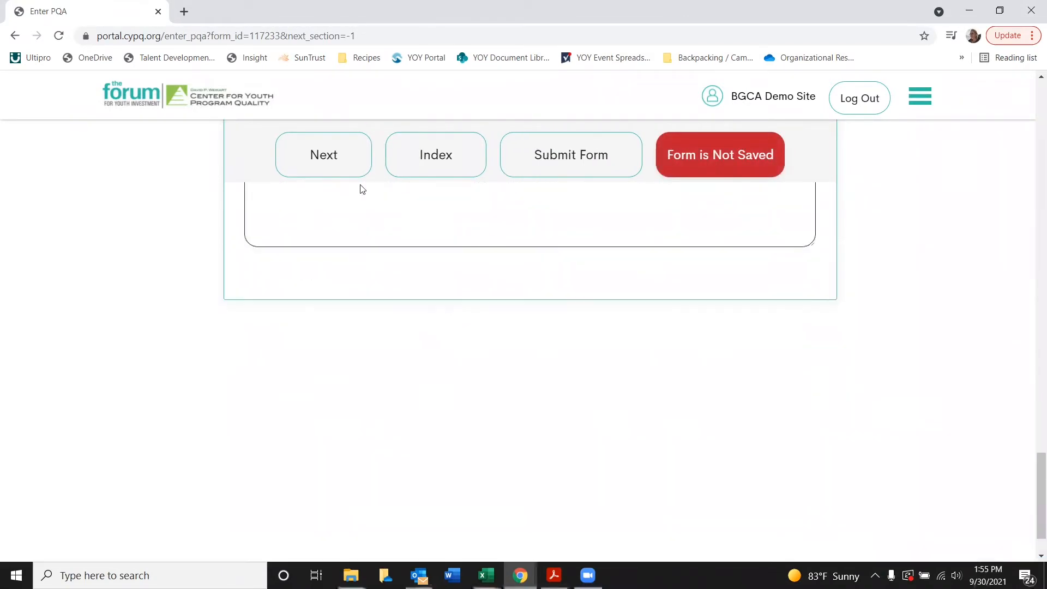
{"action": "scroll", "coordinate": [362, 245], "scroll_direction": "up", "scroll_amount": 3}
{"action": "left_click", "coordinate": [323, 154]}
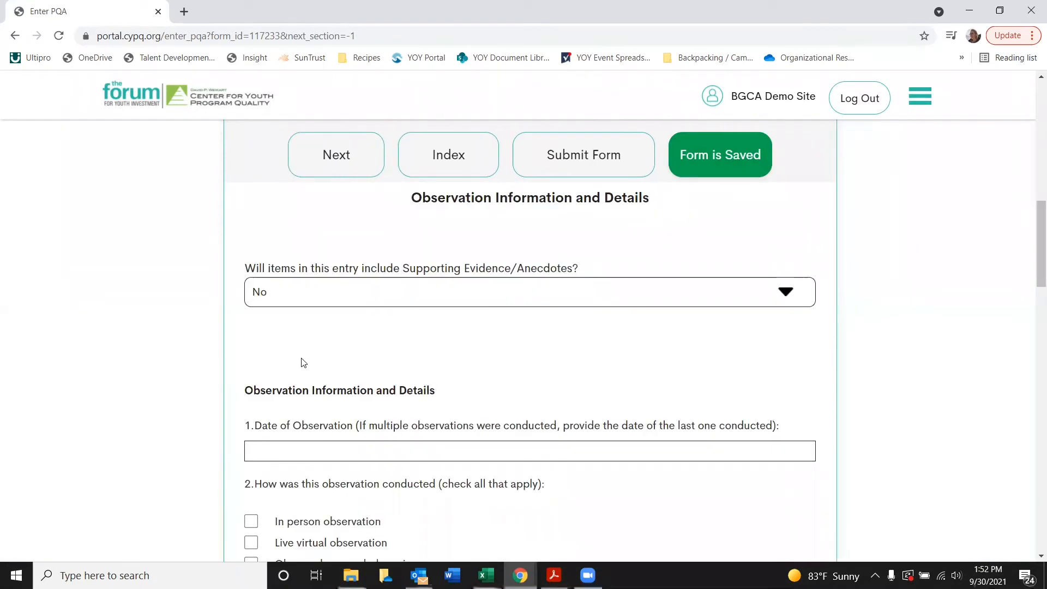
{"action": "scroll", "coordinate": [300, 360], "scroll_direction": "up", "scroll_amount": 1}
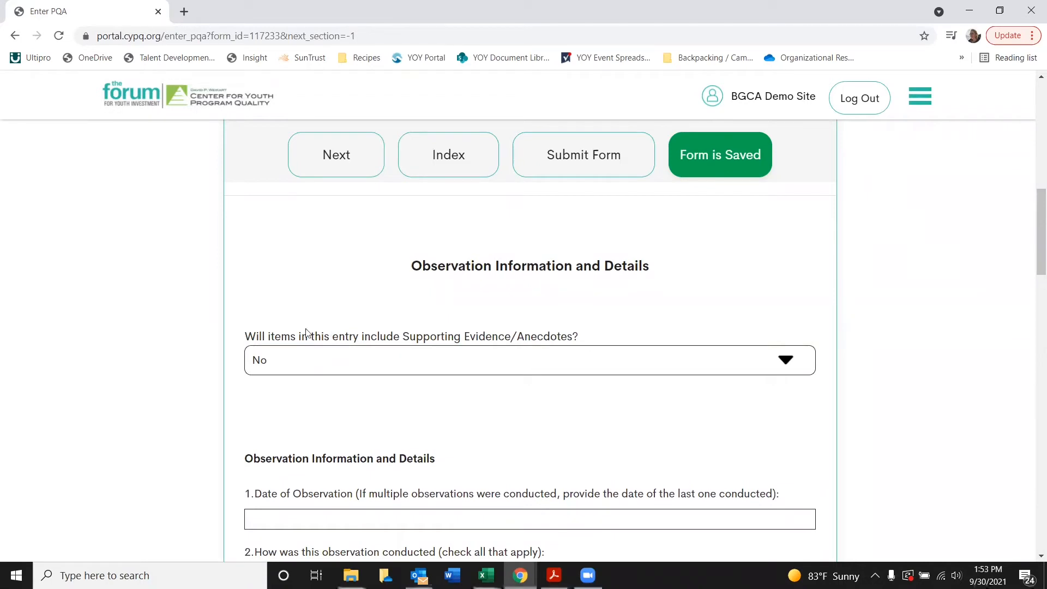
- Set the form's entry to include Supporting Evidence/Anecdotes by answering Yes
{"action": "left_click", "coordinate": [446, 362]}
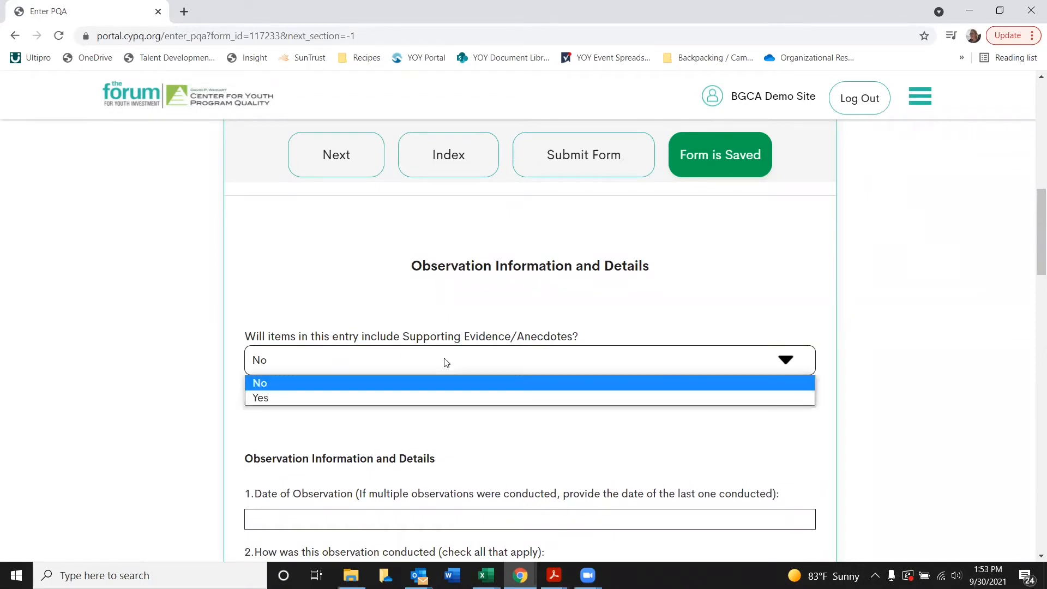
{"action": "left_click", "coordinate": [399, 399]}
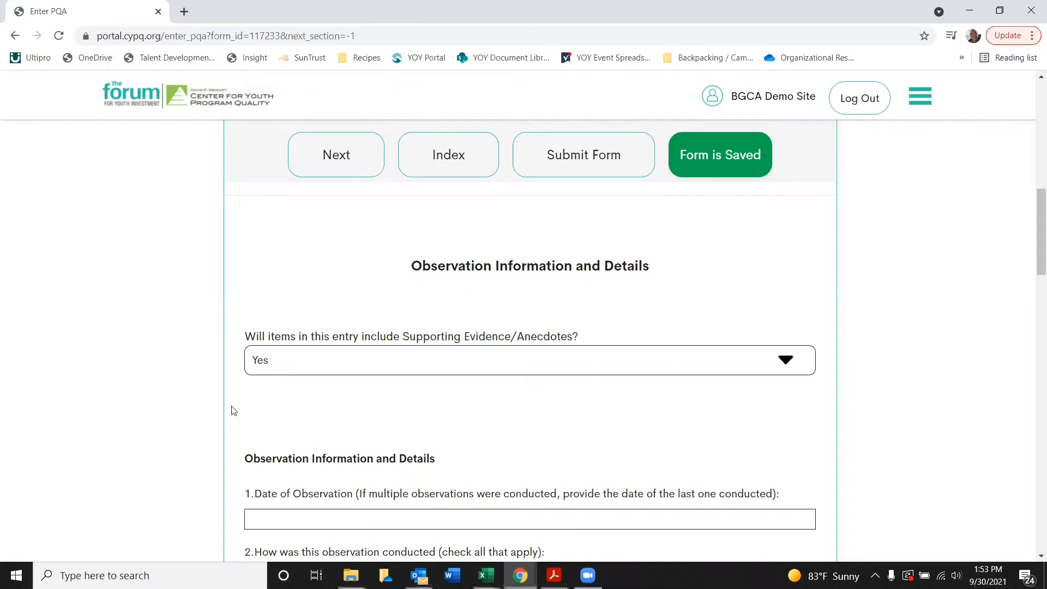
{"action": "scroll", "coordinate": [218, 425], "scroll_direction": "down", "scroll_amount": 2}
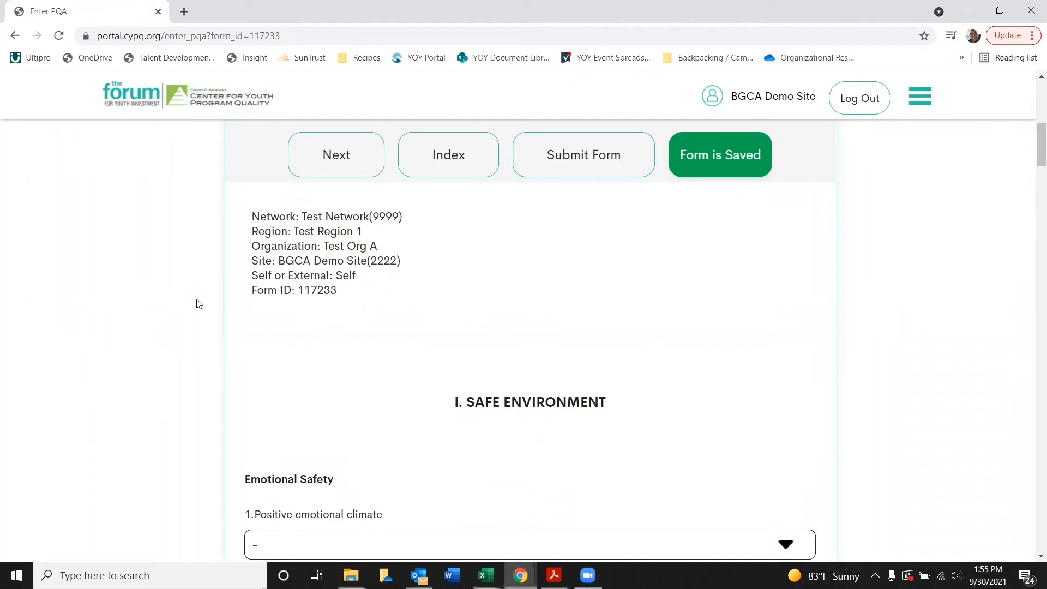
- Examine the Safe Environment section's heading, its Emotional Safety scale, and the items on positive emotional climate and lack of bias
{"action": "scroll", "coordinate": [630, 345], "scroll_direction": "down", "scroll_amount": 2}
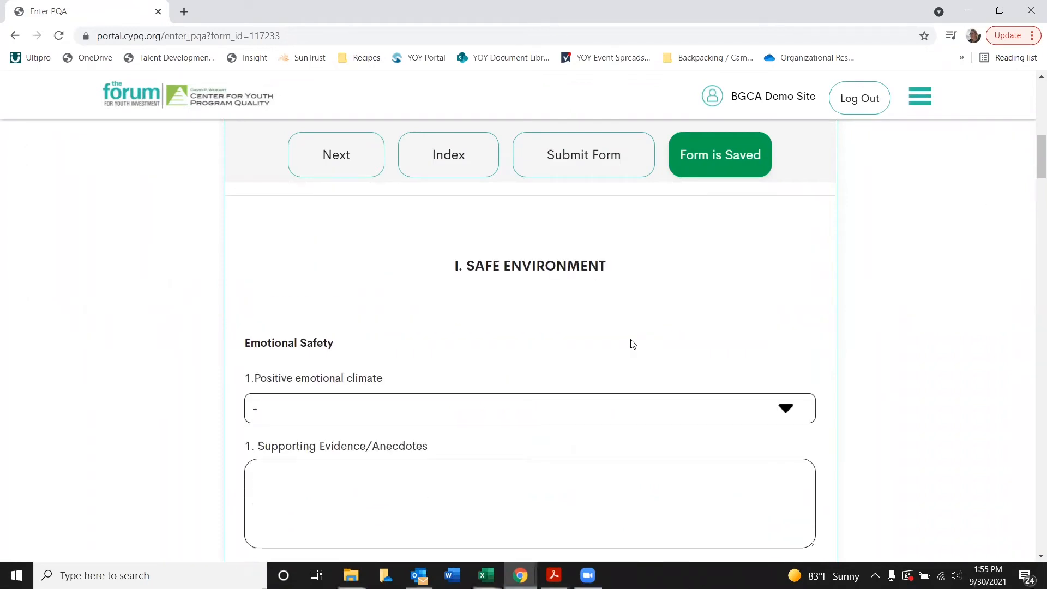
{"action": "scroll", "coordinate": [594, 331], "scroll_direction": "down", "scroll_amount": 1}
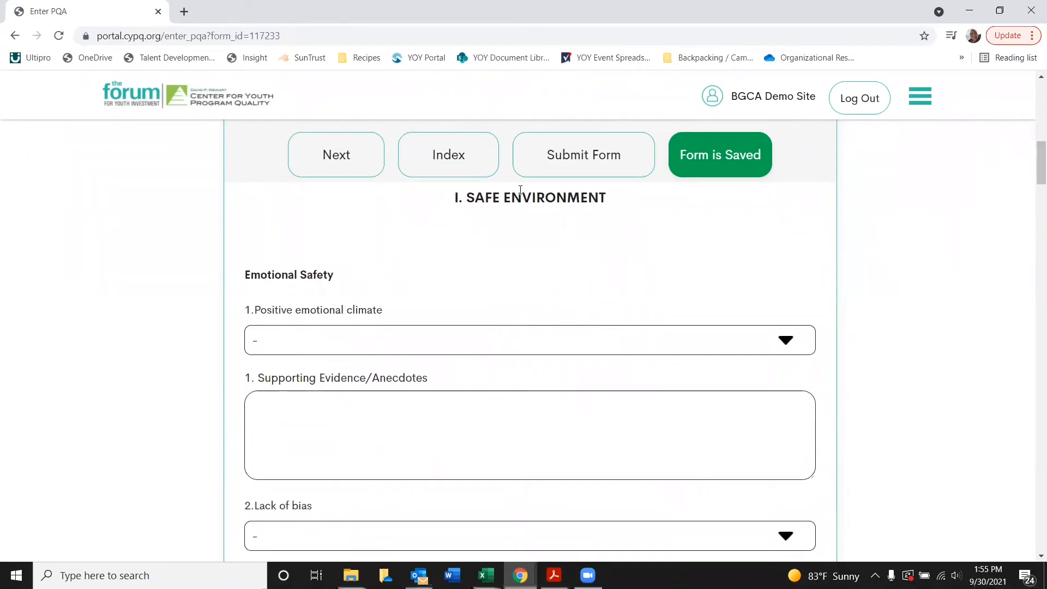
{"action": "left_click_drag", "start_coordinate": [463, 198], "coordinate": [604, 201]}
{"action": "left_click", "coordinate": [603, 236]}
{"action": "left_click_drag", "start_coordinate": [473, 199], "coordinate": [548, 196]}
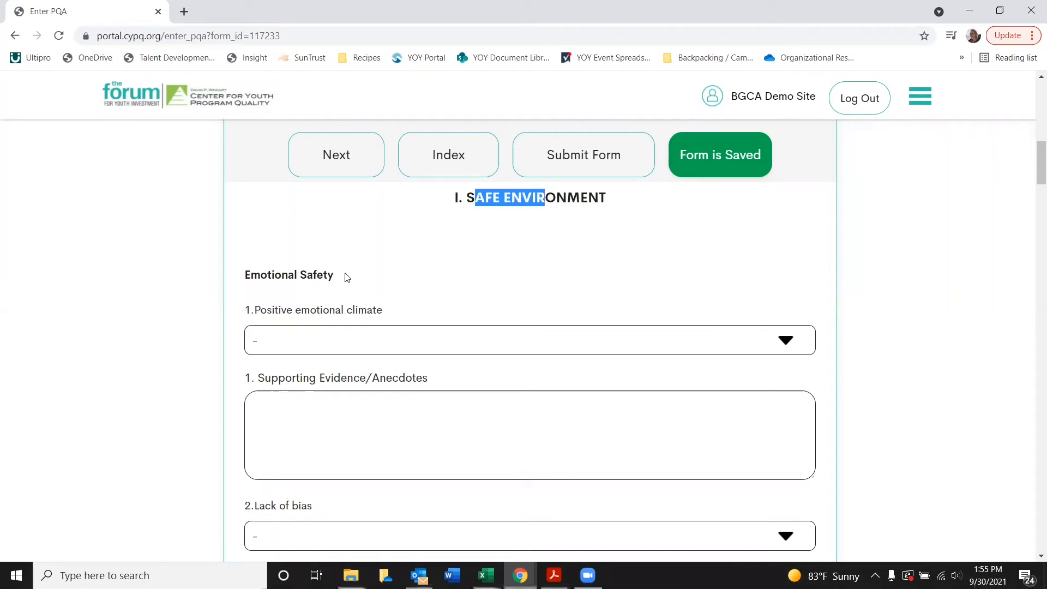
{"action": "left_click_drag", "start_coordinate": [345, 274], "coordinate": [246, 271]}
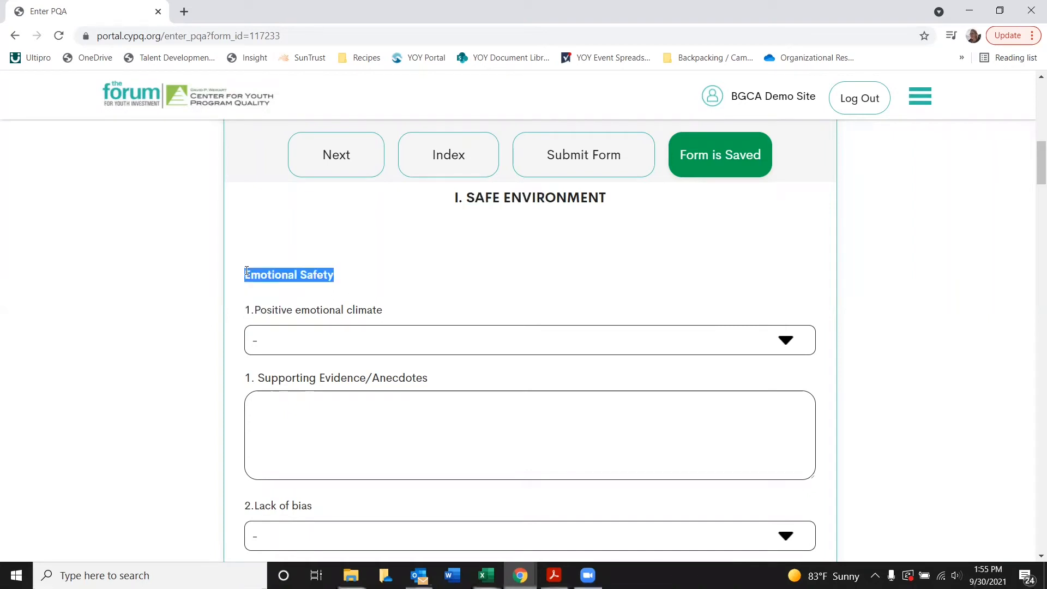
{"action": "left_click", "coordinate": [225, 306]}
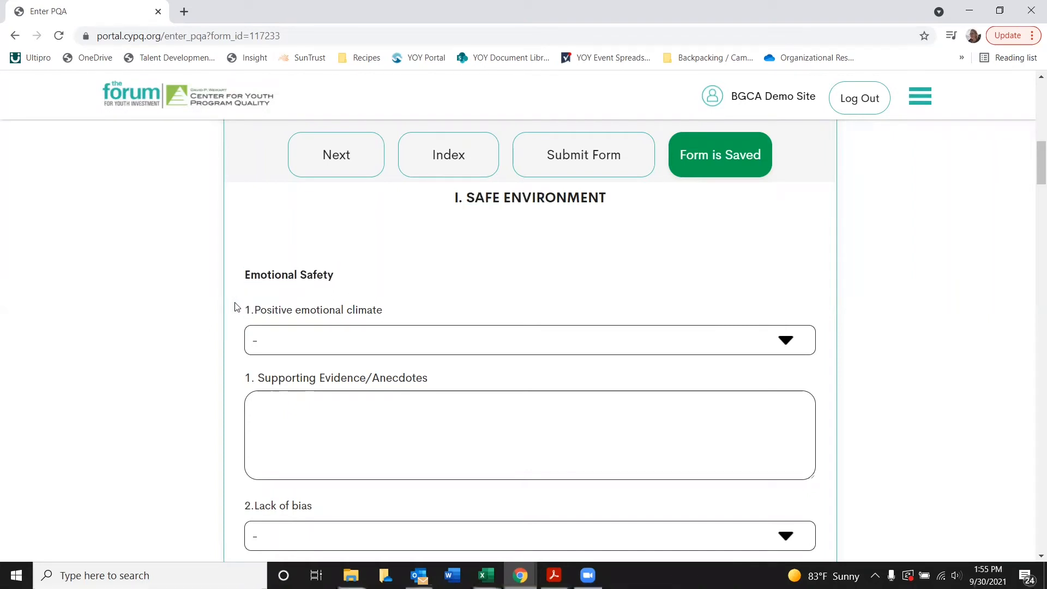
{"action": "scroll", "coordinate": [236, 306], "scroll_direction": "down", "scroll_amount": 1}
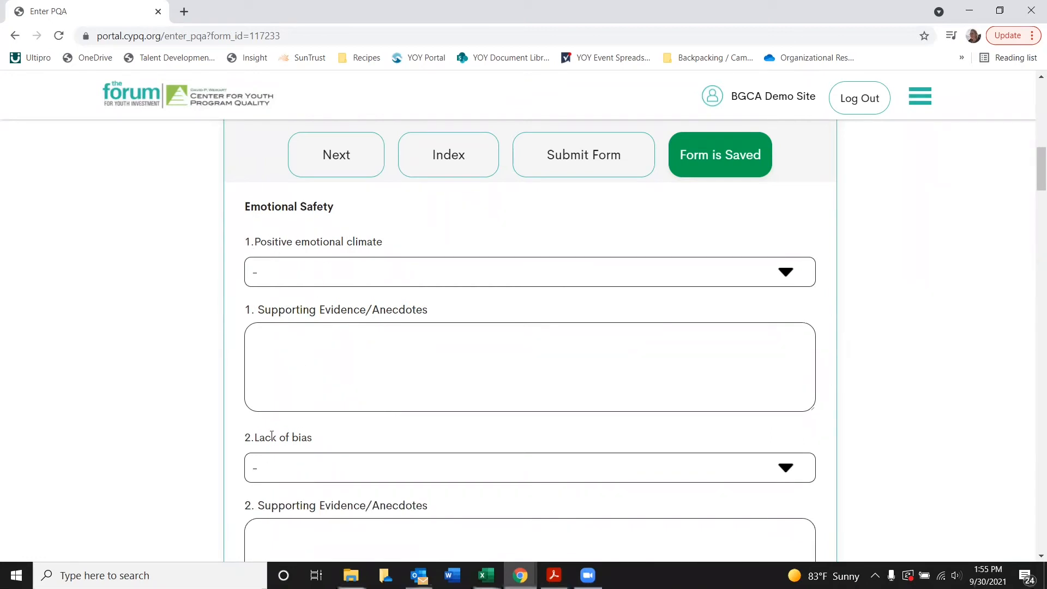
{"action": "left_click_drag", "start_coordinate": [271, 435], "coordinate": [320, 434]}
{"action": "left_click", "coordinate": [320, 434]}
- Score Positive emotional climate 5 with evidence "Climate is positive and supportive, many youth are smiling and enjoying themselves, staff is smiling and supporting youth throughout the program."
{"action": "type", "text": "Climate is positive and supp"}
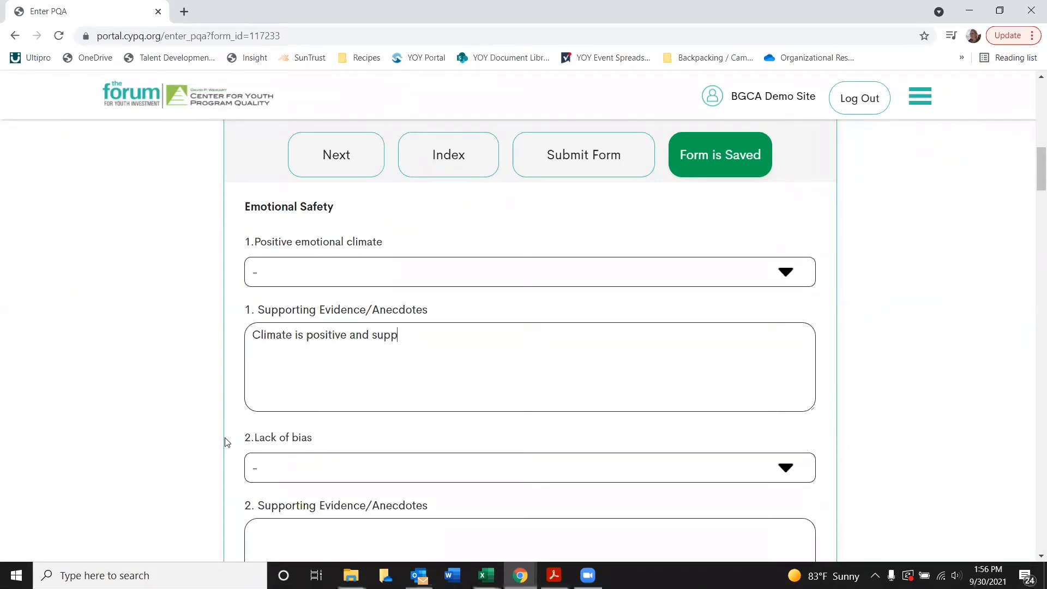
{"action": "type", "text": "ortive, many youth are smiling and enjoy"}
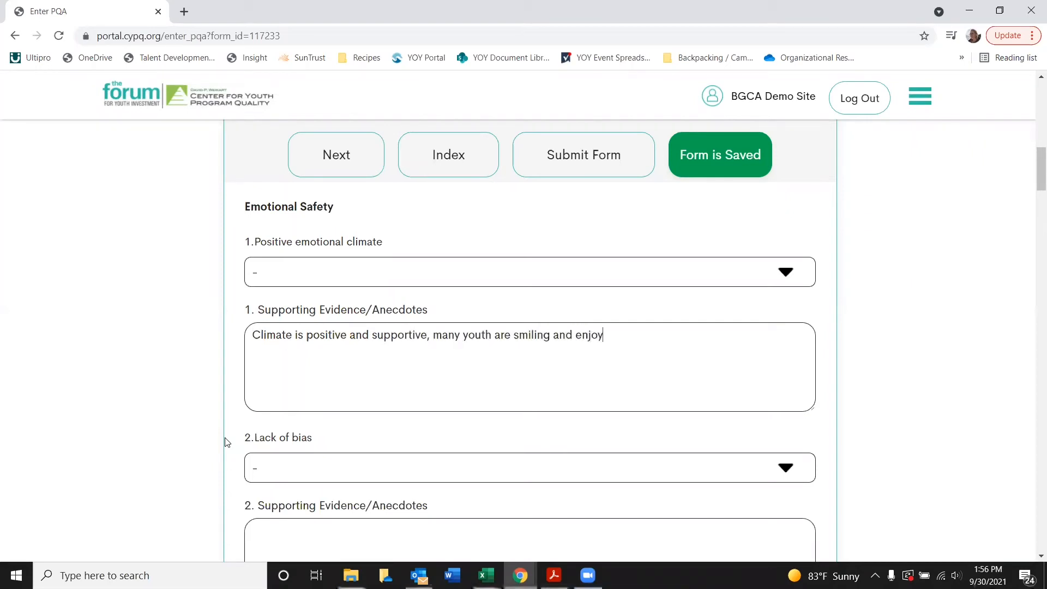
{"action": "type", "text": "ing themselves, staf"}
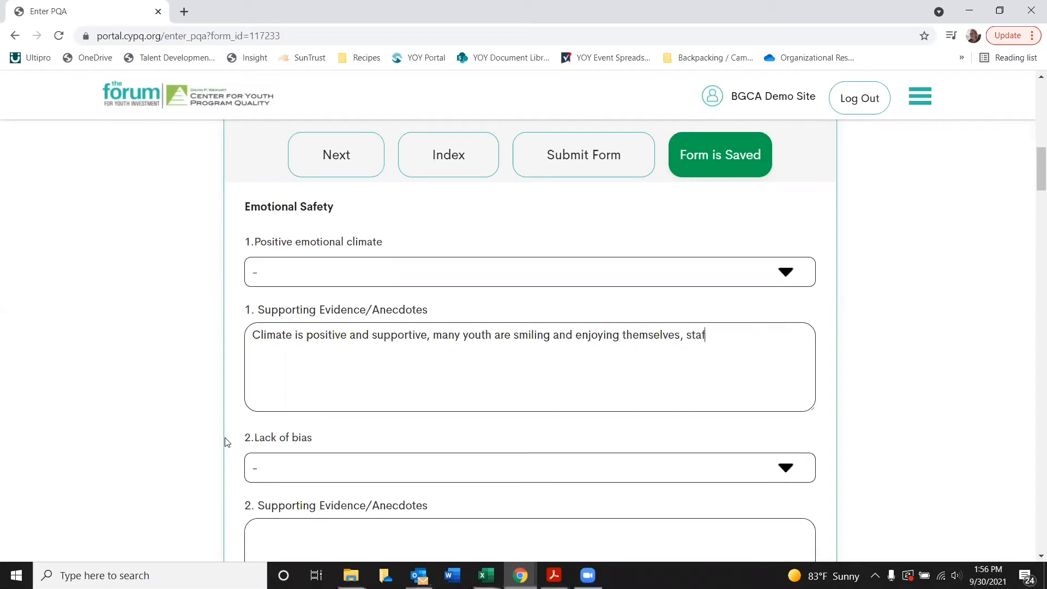
{"action": "type", "text": "f is smiling and support"}
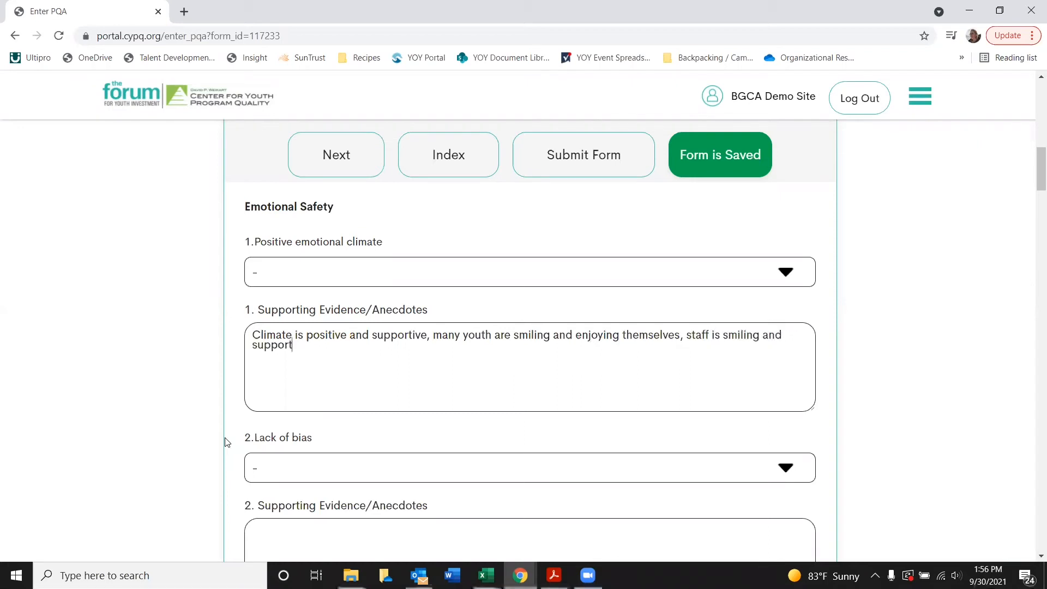
{"action": "type", "text": "ing youth throughout the program."}
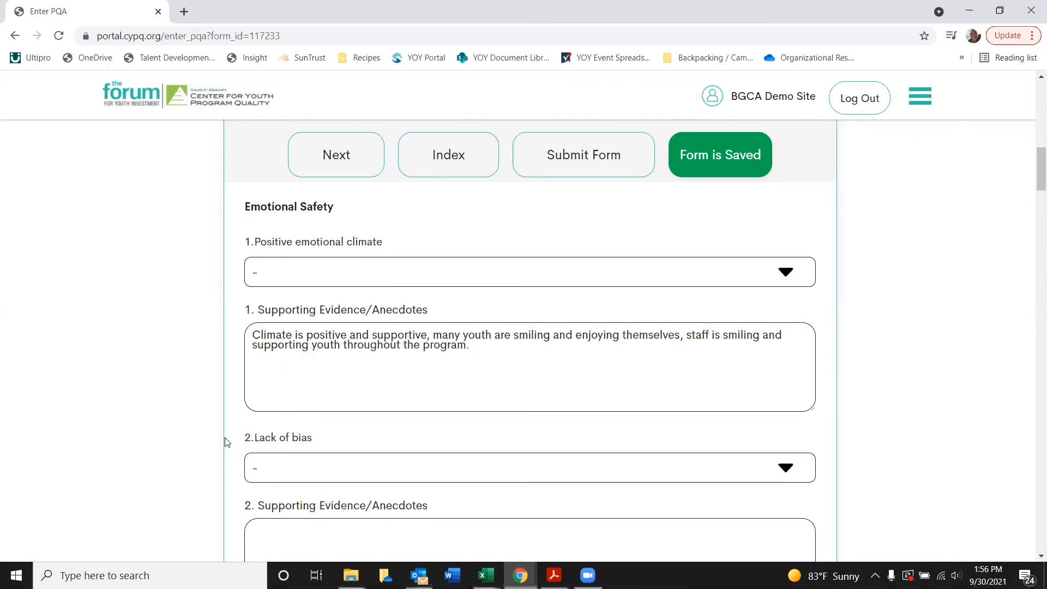
{"action": "left_click", "coordinate": [404, 274]}
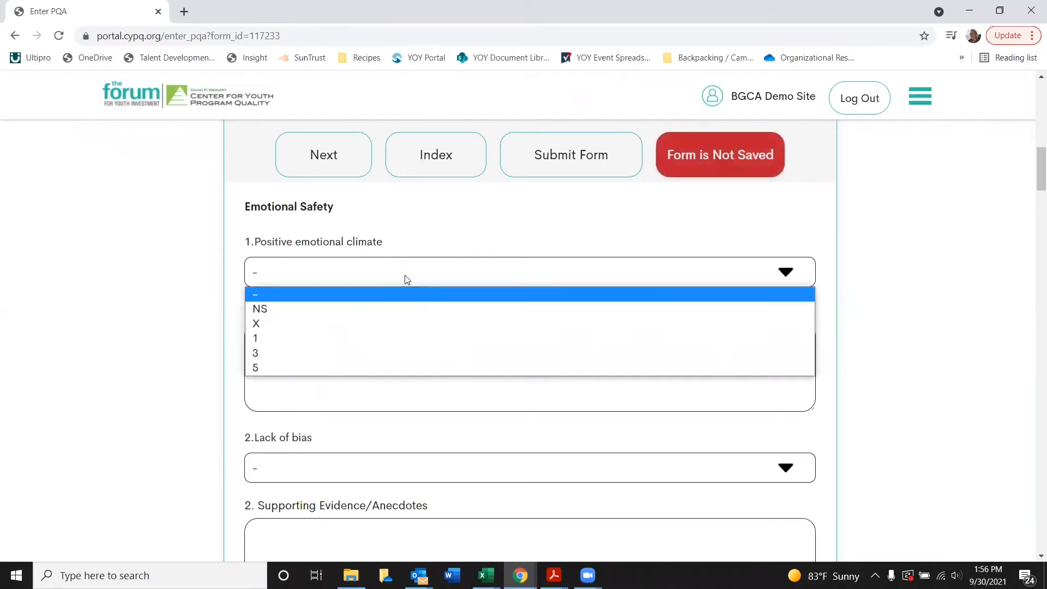
{"action": "left_click", "coordinate": [338, 366]}
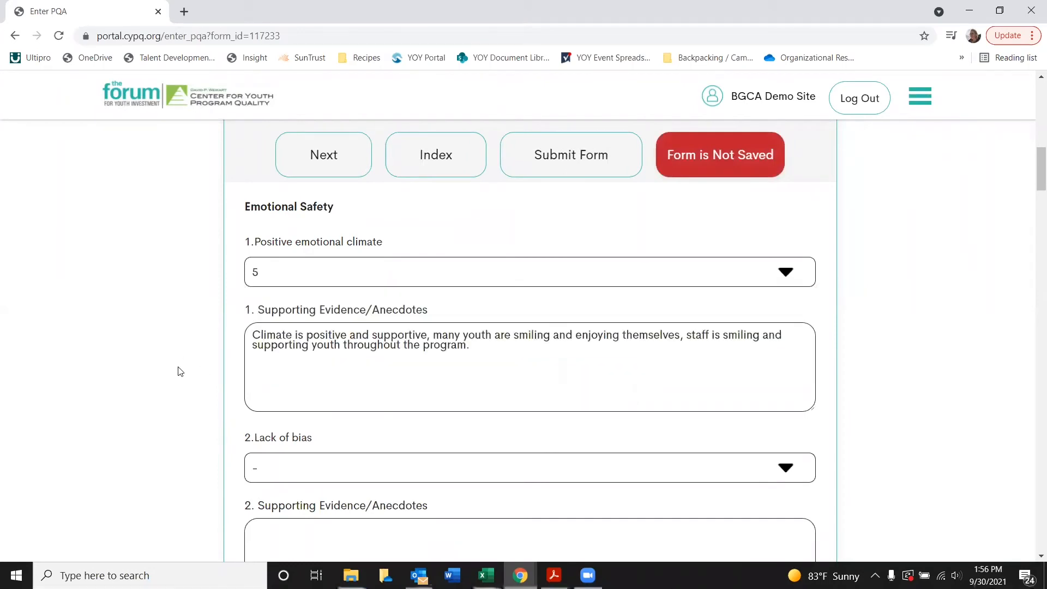
- Score the Lack of bias item 5 and enter "No bias observed." as its supporting evidence
{"action": "scroll", "coordinate": [194, 333], "scroll_direction": "down", "scroll_amount": 2}
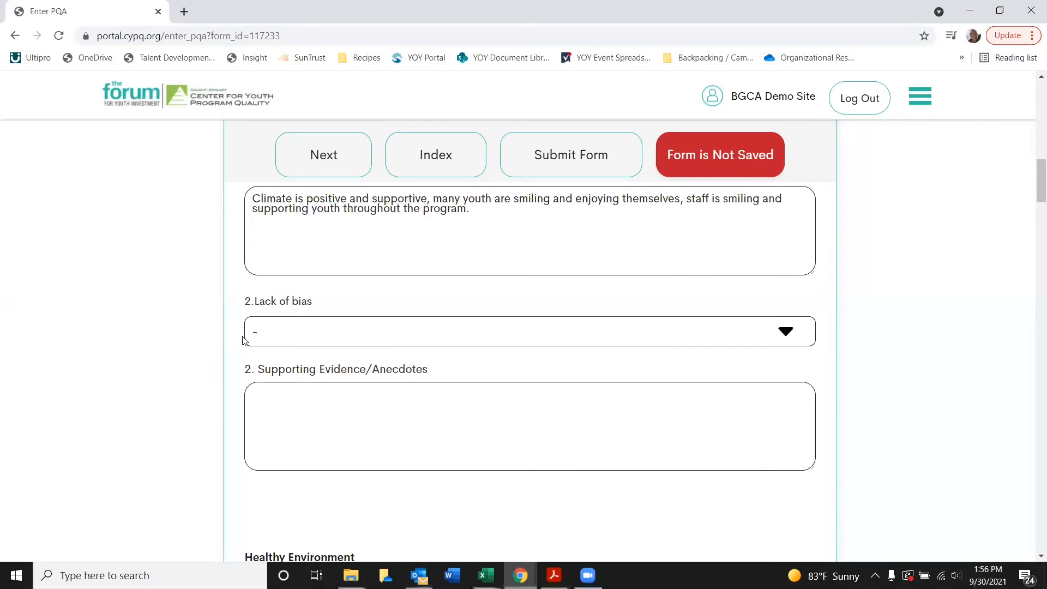
{"action": "left_click", "coordinate": [334, 329]}
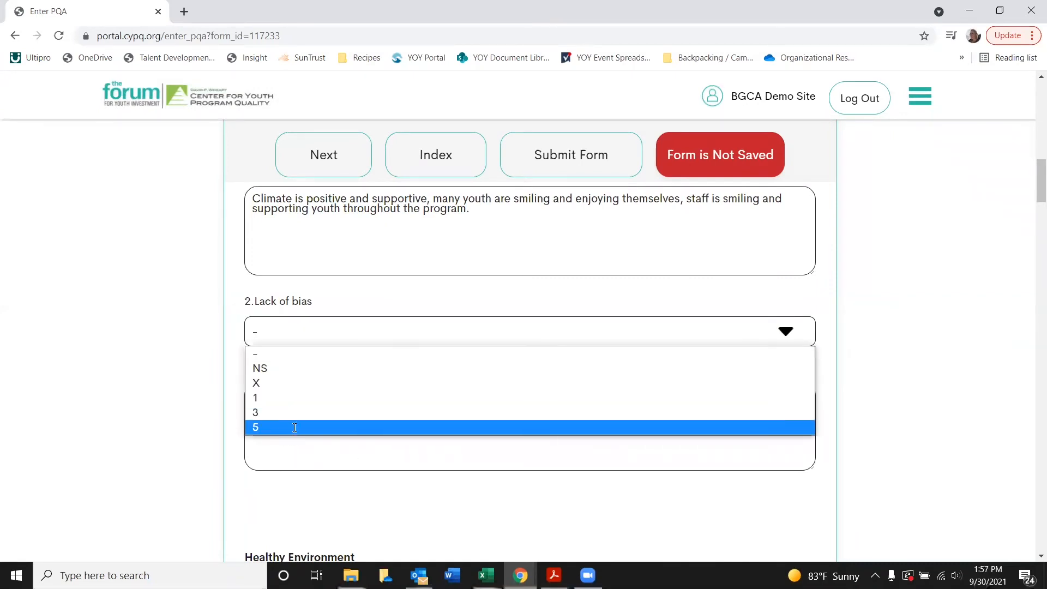
{"action": "left_click", "coordinate": [294, 427]}
{"action": "left_click", "coordinate": [305, 406]}
{"action": "type", "text": "No "}
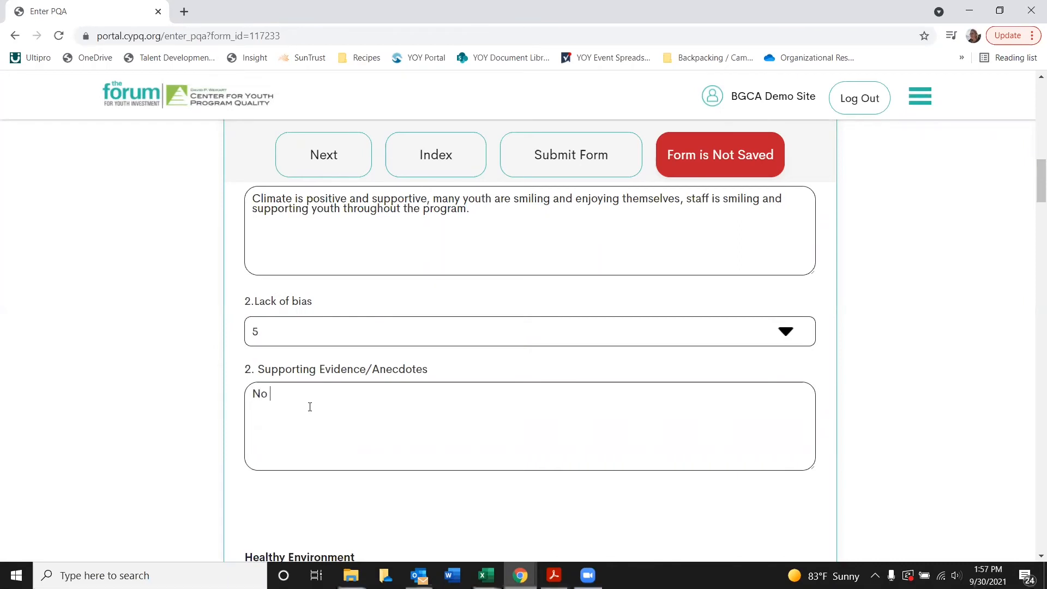
{"action": "type", "text": "bias observed."}
- Look through the remaining Safe Environment items, from Healthy Environment to Nourishment, and advance to the form's next section
{"action": "scroll", "coordinate": [125, 340], "scroll_direction": "down", "scroll_amount": 1}
{"action": "scroll", "coordinate": [236, 286], "scroll_direction": "down", "scroll_amount": 10}
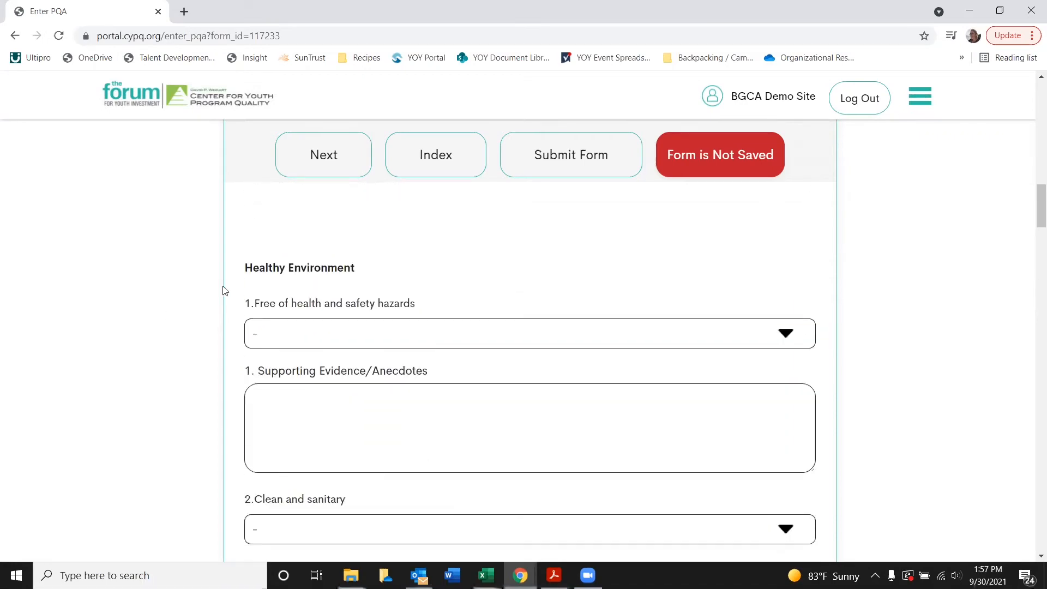
{"action": "scroll", "coordinate": [223, 286], "scroll_direction": "down", "scroll_amount": 13}
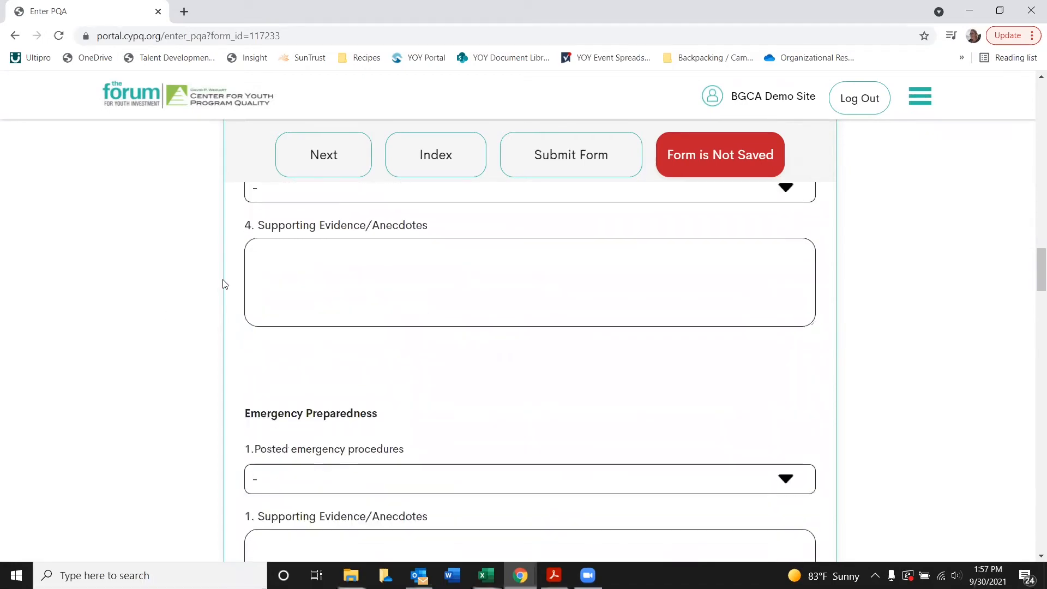
{"action": "scroll", "coordinate": [223, 285], "scroll_direction": "down", "scroll_amount": 7}
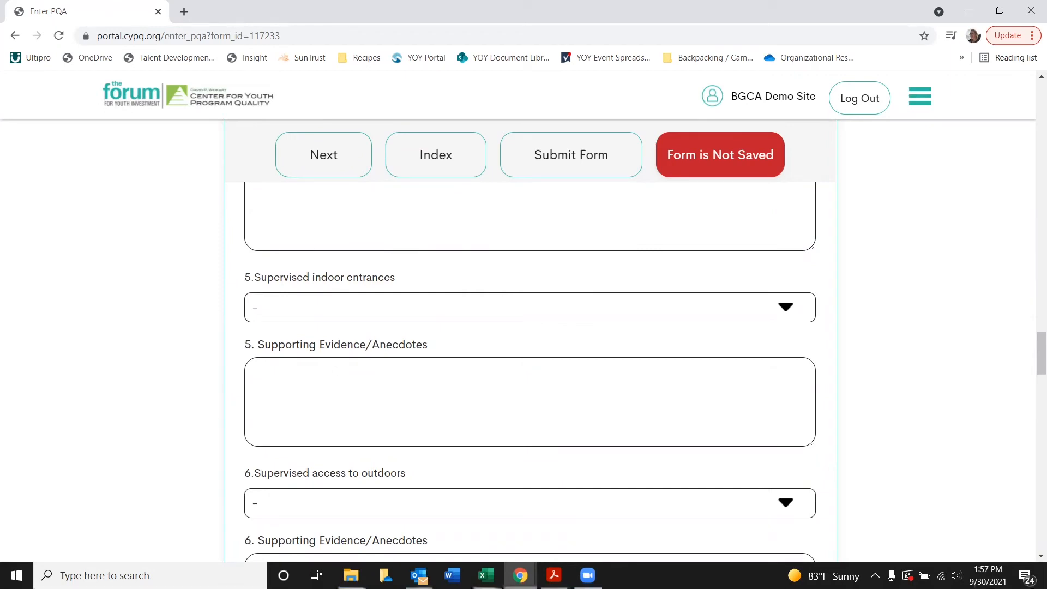
{"action": "scroll", "coordinate": [324, 388], "scroll_direction": "down", "scroll_amount": 1}
{"action": "scroll", "coordinate": [324, 388], "scroll_direction": "down", "scroll_amount": 13}
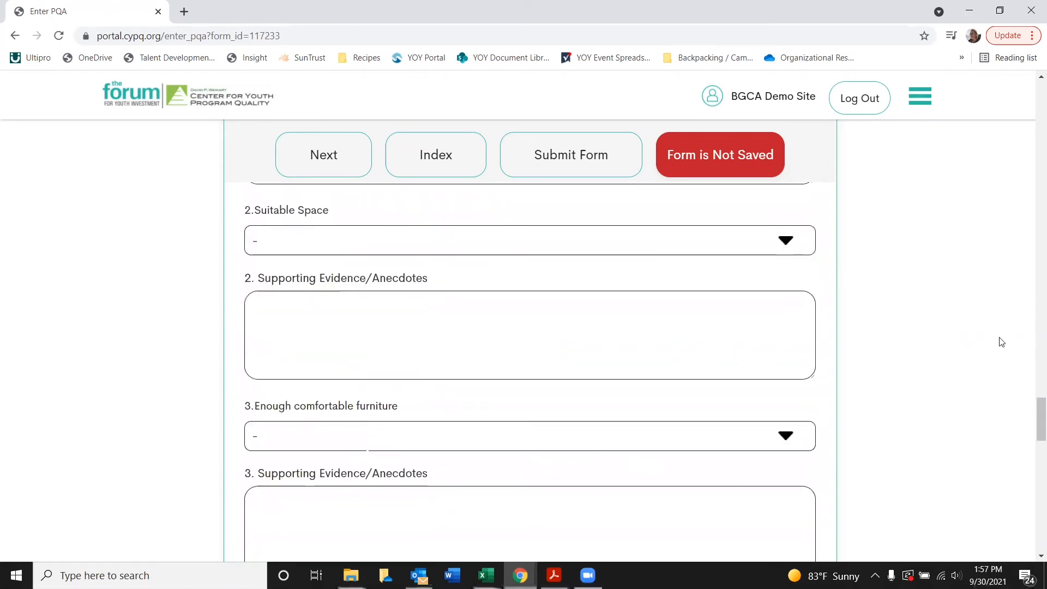
{"action": "scroll", "coordinate": [853, 362], "scroll_direction": "down", "scroll_amount": 8}
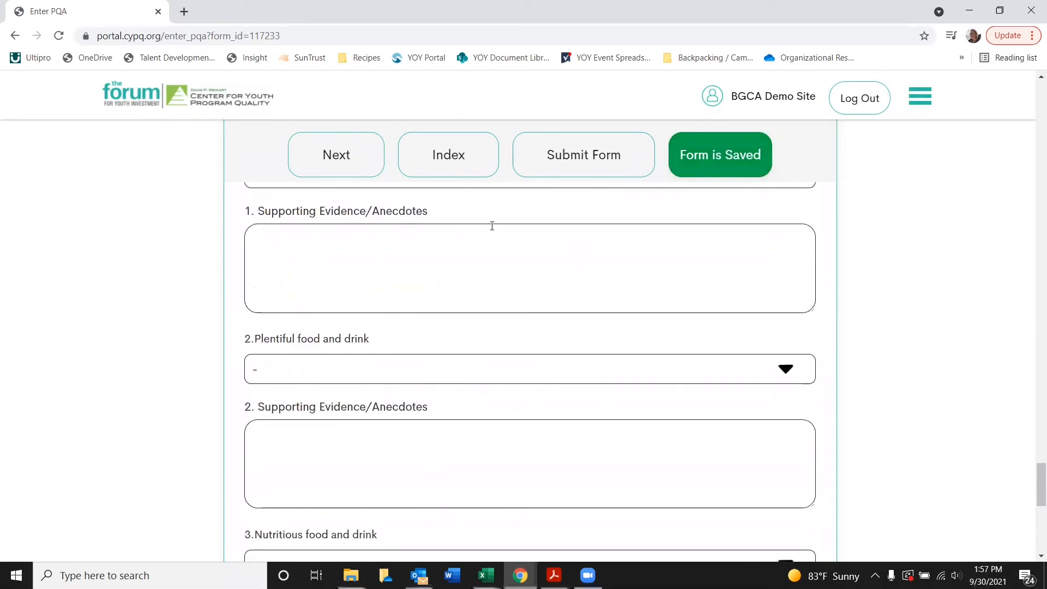
{"action": "left_click", "coordinate": [327, 157]}
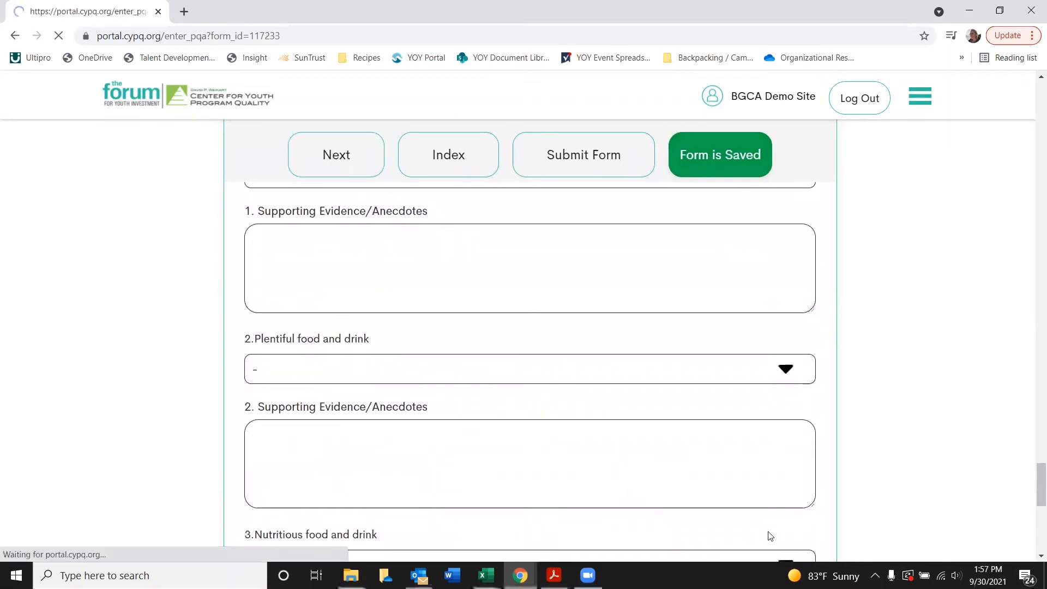
- Open the form's index and examine the completion status of each scale and section
{"action": "scroll", "coordinate": [404, 337], "scroll_direction": "down", "scroll_amount": 9}
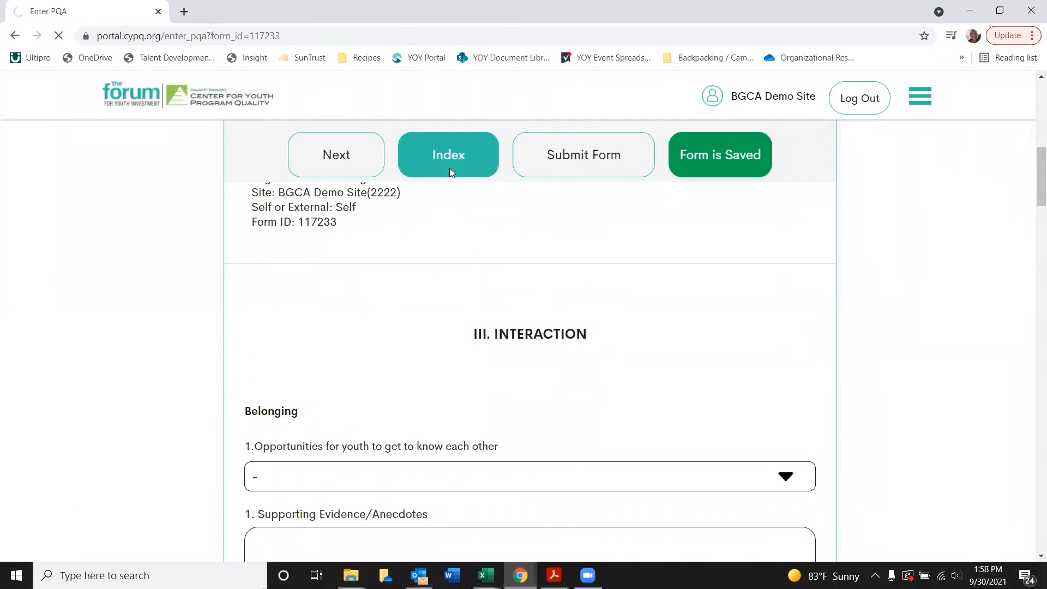
{"action": "scroll", "coordinate": [446, 182], "scroll_direction": "down", "scroll_amount": 8}
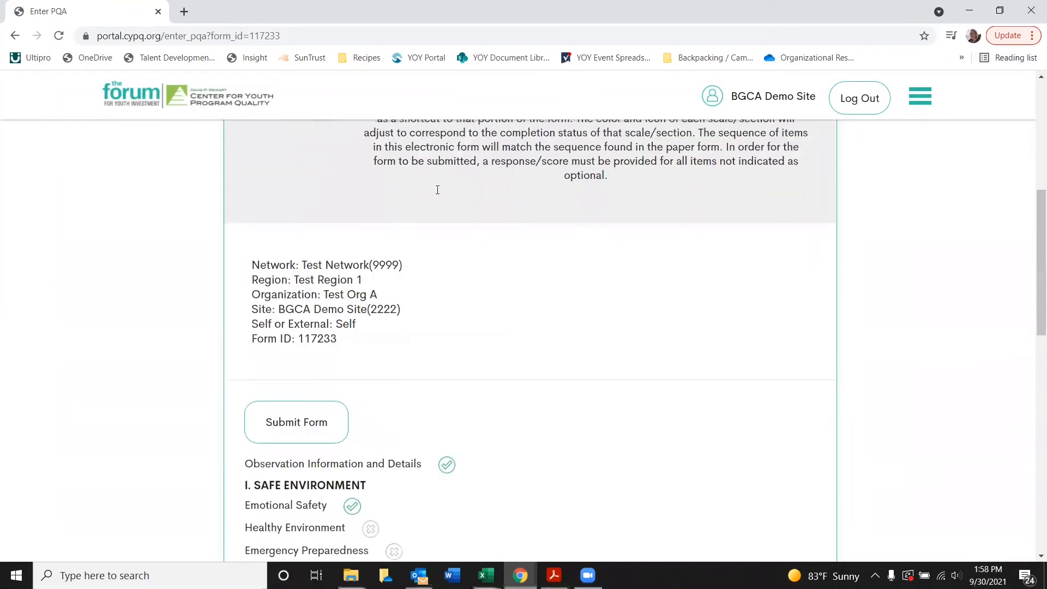
{"action": "scroll", "coordinate": [381, 185], "scroll_direction": "down", "scroll_amount": 4}
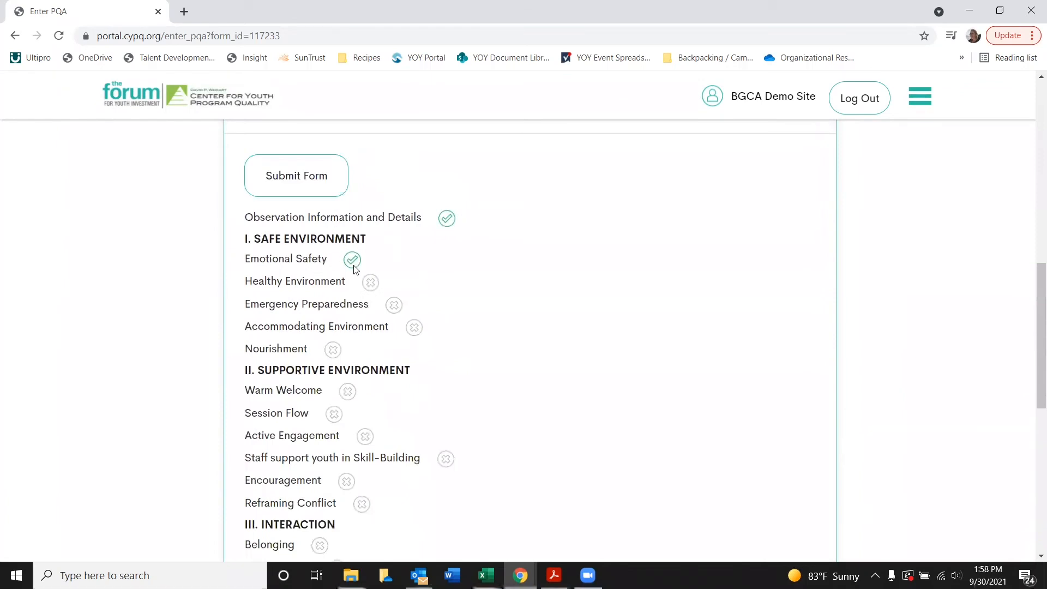
{"action": "scroll", "coordinate": [425, 354], "scroll_direction": "down", "scroll_amount": 1}
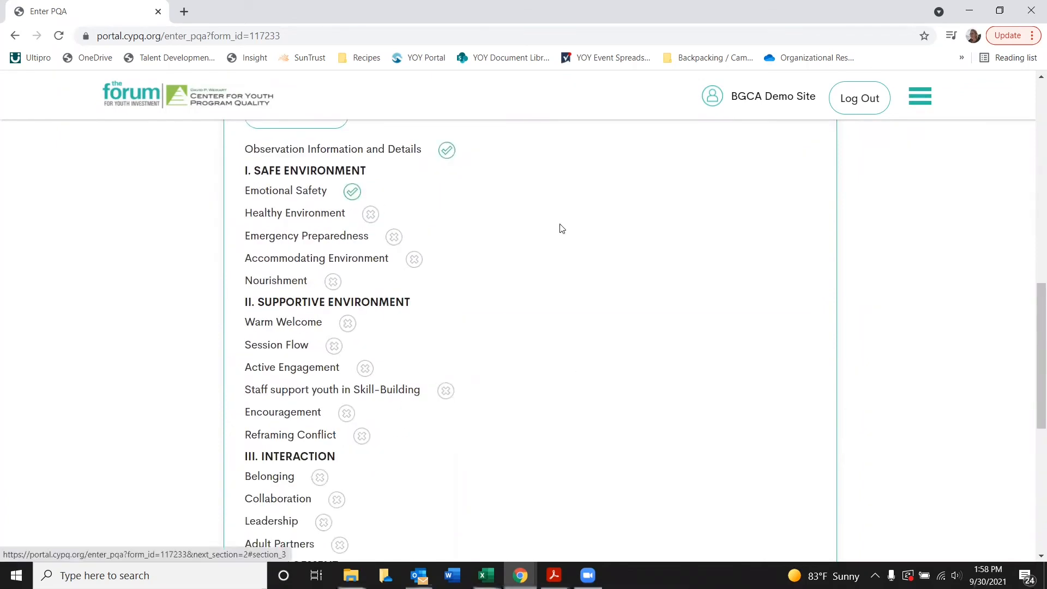
- Jump from the index to the Healthy Environment scale and choose a score for Free of health and safety hazards
{"action": "scroll", "coordinate": [414, 269], "scroll_direction": "up", "scroll_amount": 1}
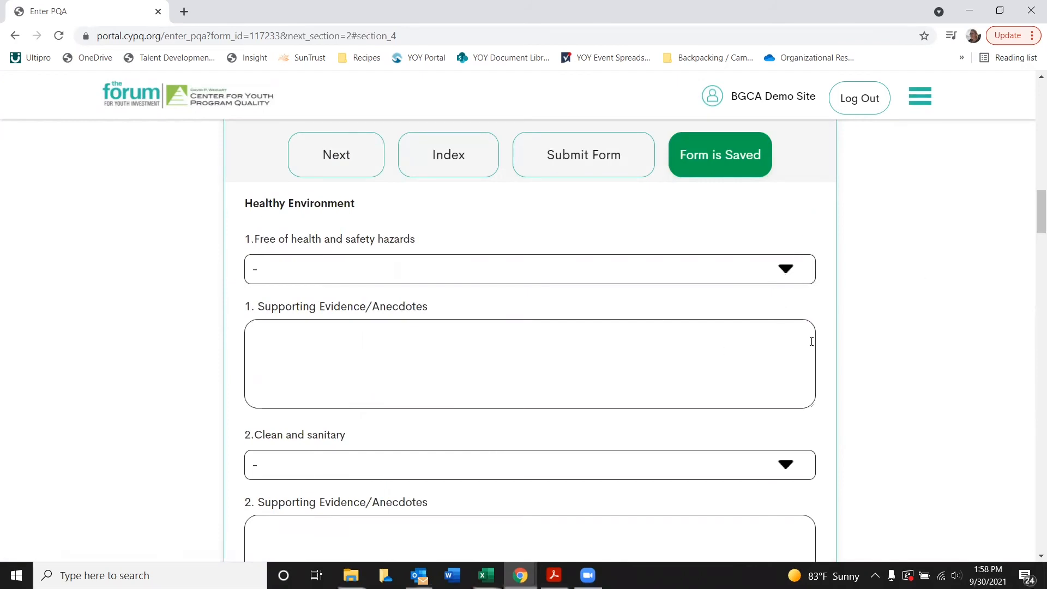
{"action": "left_click", "coordinate": [297, 259]}
{"action": "left_click", "coordinate": [283, 363]}
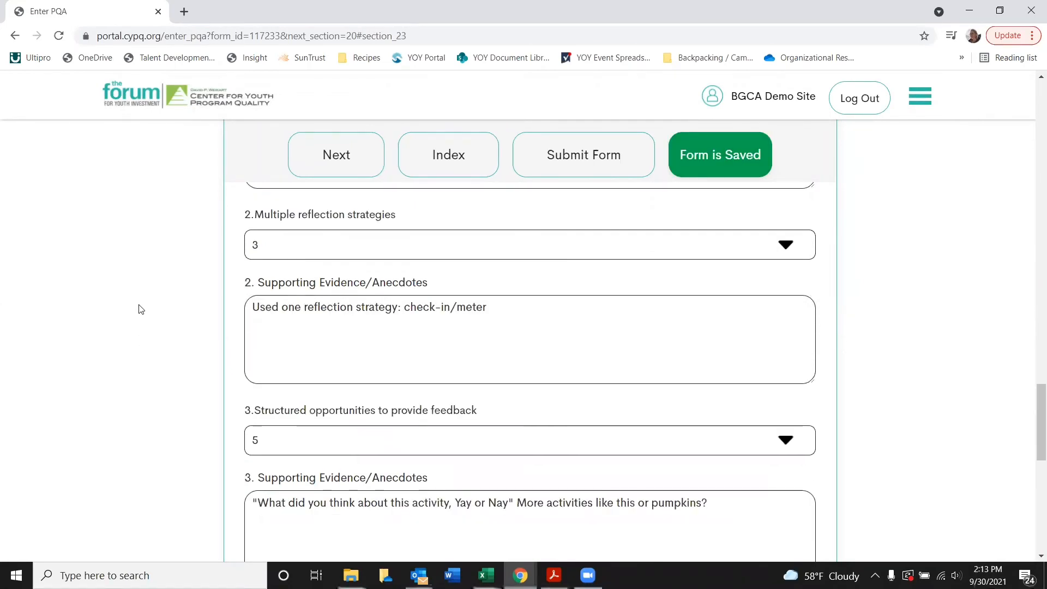
- Look through the remaining reflection items, advance past the last section, and examine the Observation Information and Details answers through the program type
{"action": "scroll", "coordinate": [140, 306], "scroll_direction": "down", "scroll_amount": 4}
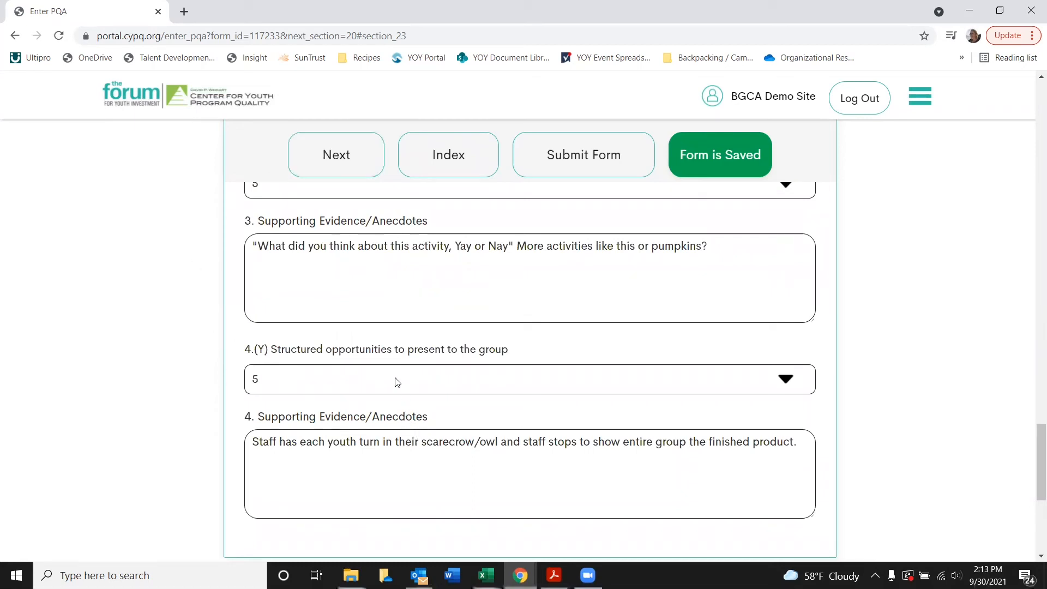
{"action": "left_click", "coordinate": [360, 162]}
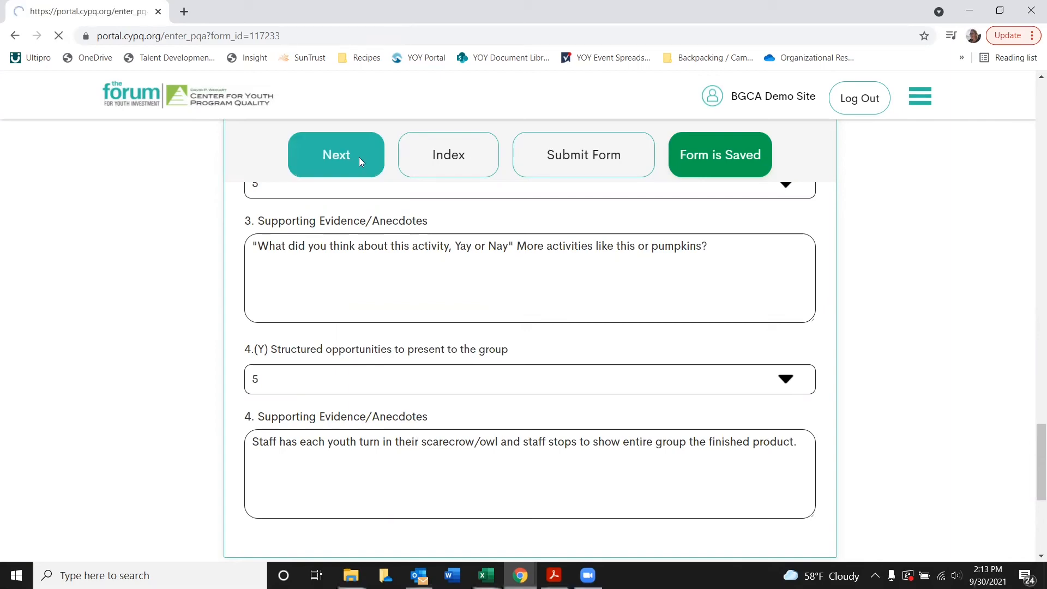
{"action": "scroll", "coordinate": [217, 285], "scroll_direction": "down", "scroll_amount": 9}
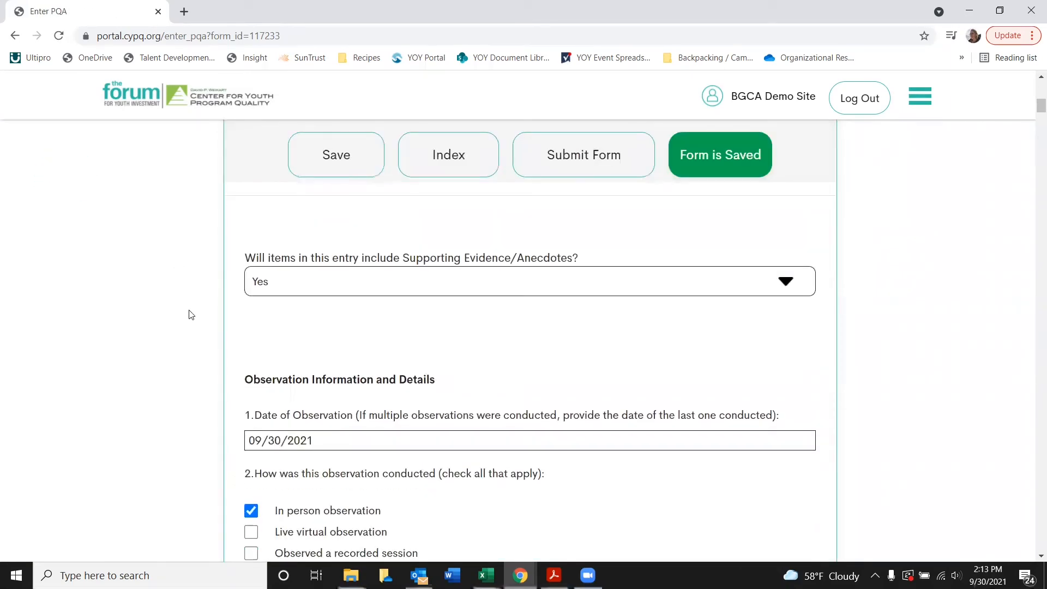
{"action": "scroll", "coordinate": [188, 315], "scroll_direction": "down", "scroll_amount": 6}
{"action": "scroll", "coordinate": [187, 316], "scroll_direction": "down", "scroll_amount": 9}
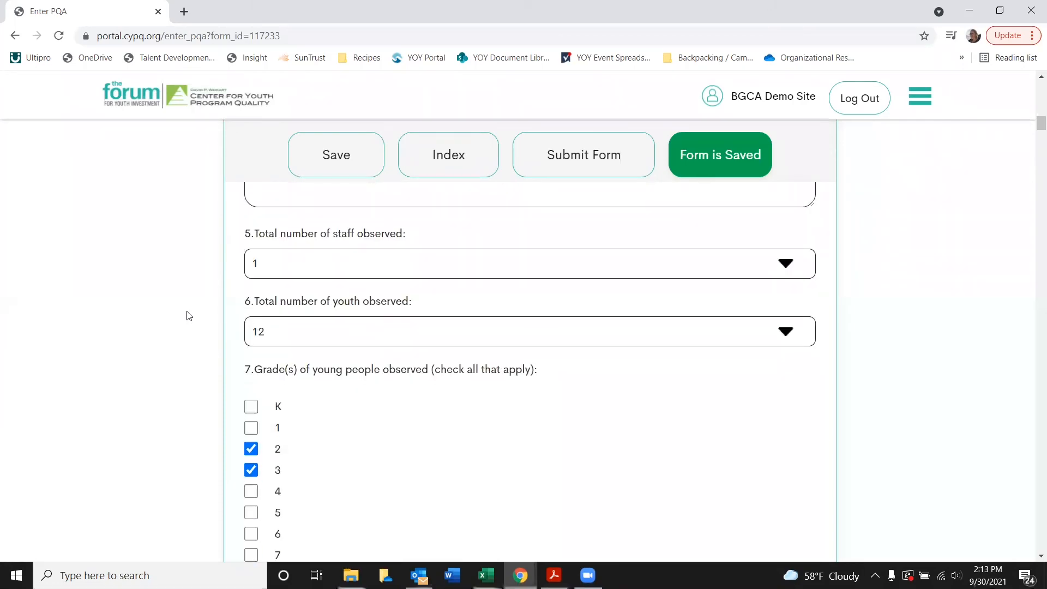
{"action": "scroll", "coordinate": [188, 315], "scroll_direction": "down", "scroll_amount": 6}
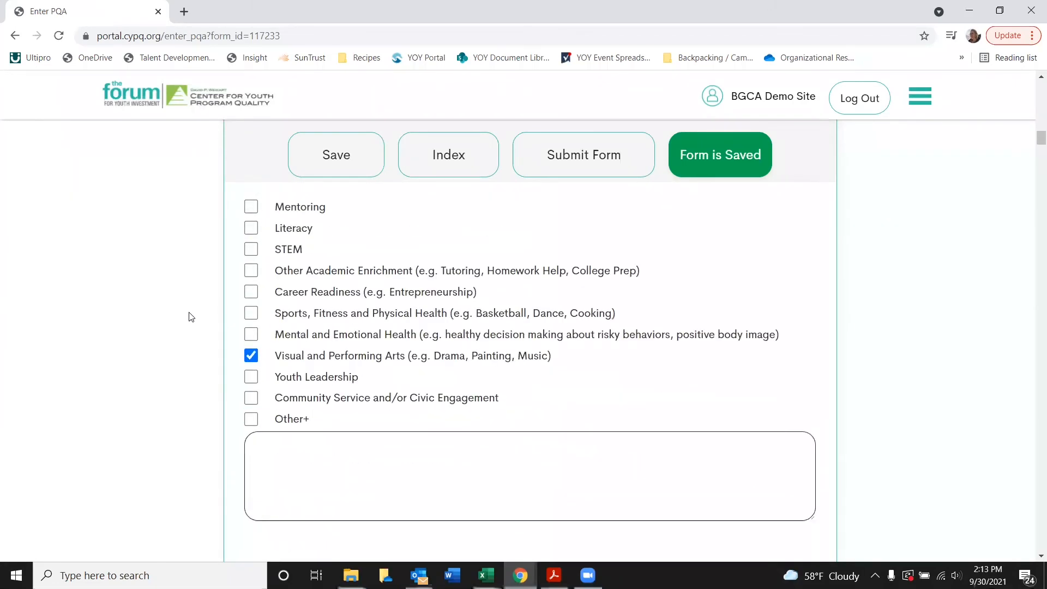
{"action": "scroll", "coordinate": [218, 304], "scroll_direction": "down", "scroll_amount": 5}
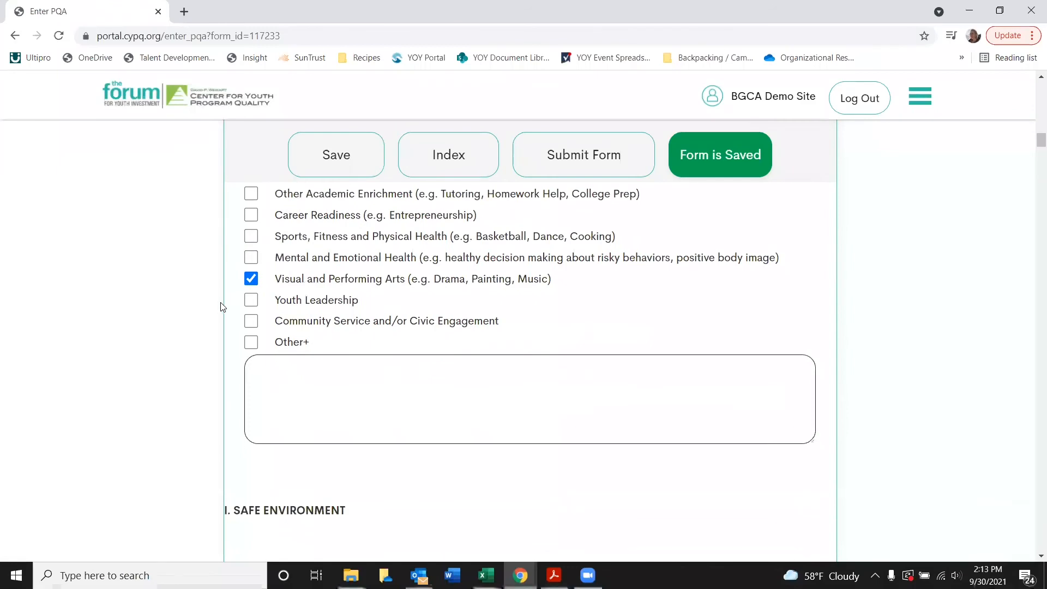
{"action": "scroll", "coordinate": [213, 305], "scroll_direction": "up", "scroll_amount": 8}
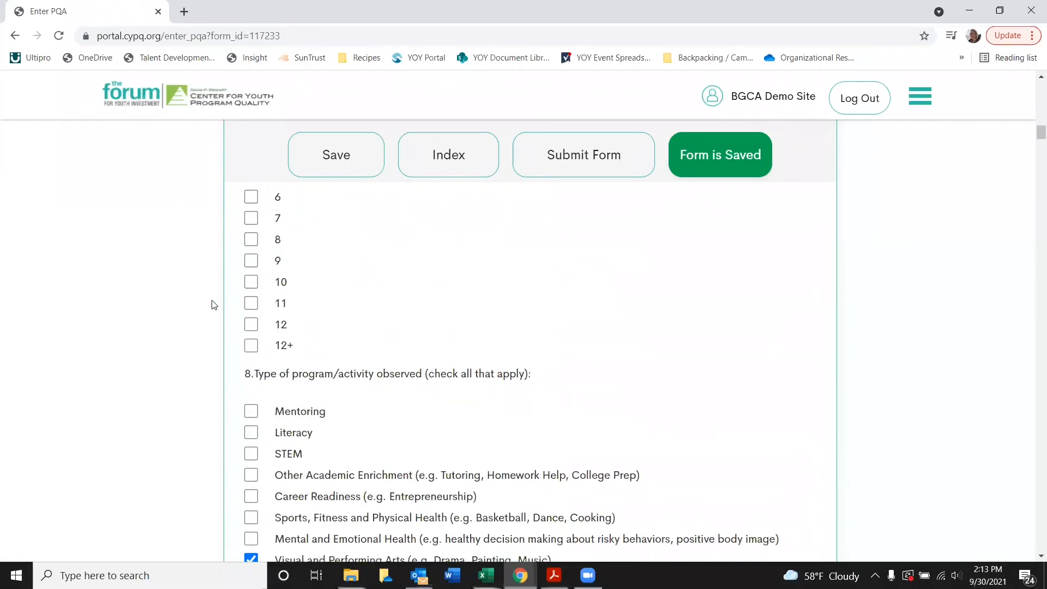
{"action": "scroll", "coordinate": [224, 327], "scroll_direction": "up", "scroll_amount": 10}
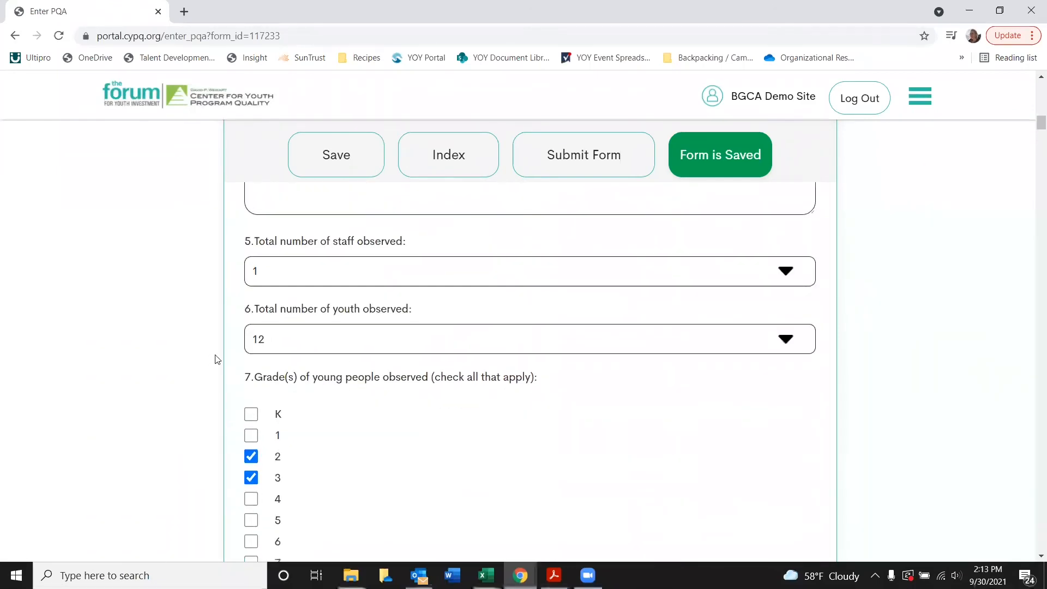
{"action": "scroll", "coordinate": [221, 366], "scroll_direction": "up", "scroll_amount": 5}
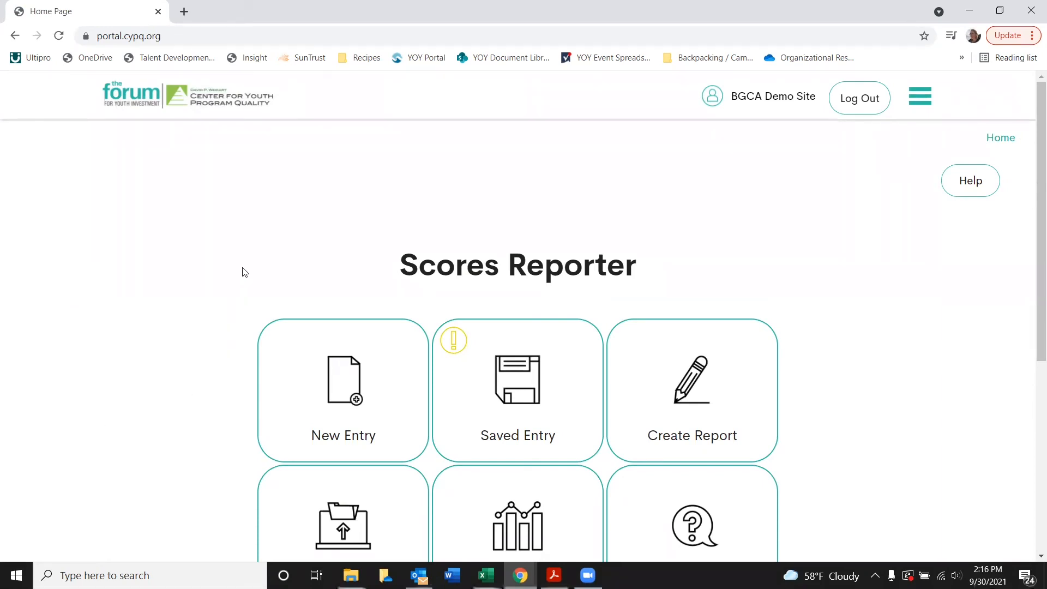
- Open the saved entries from the Scores Reporter home page and examine the status of each Youth PQA entry
{"action": "scroll", "coordinate": [224, 271], "scroll_direction": "down", "scroll_amount": 3}
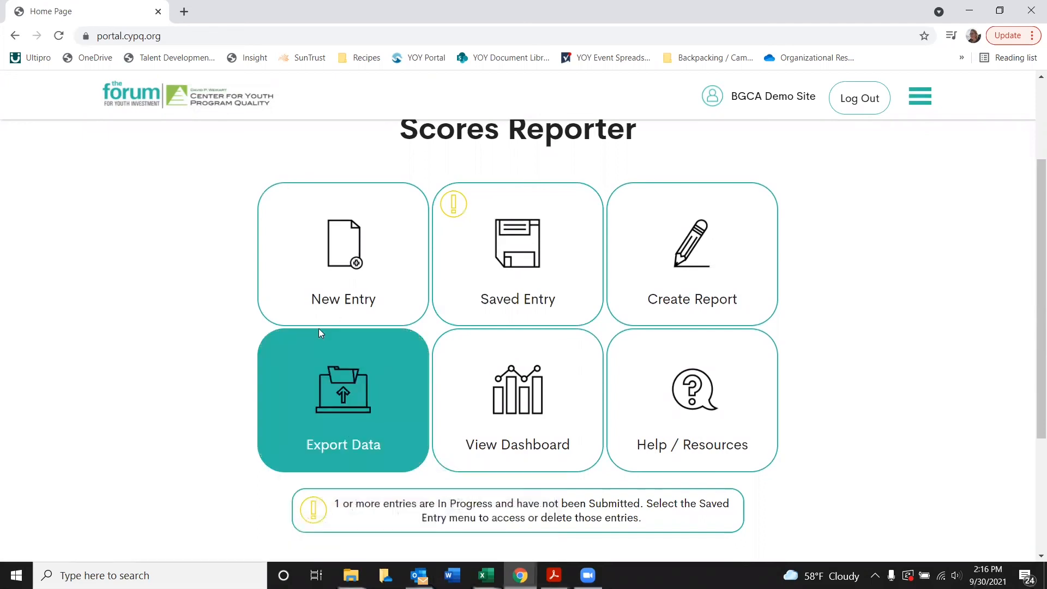
{"action": "left_click", "coordinate": [571, 262]}
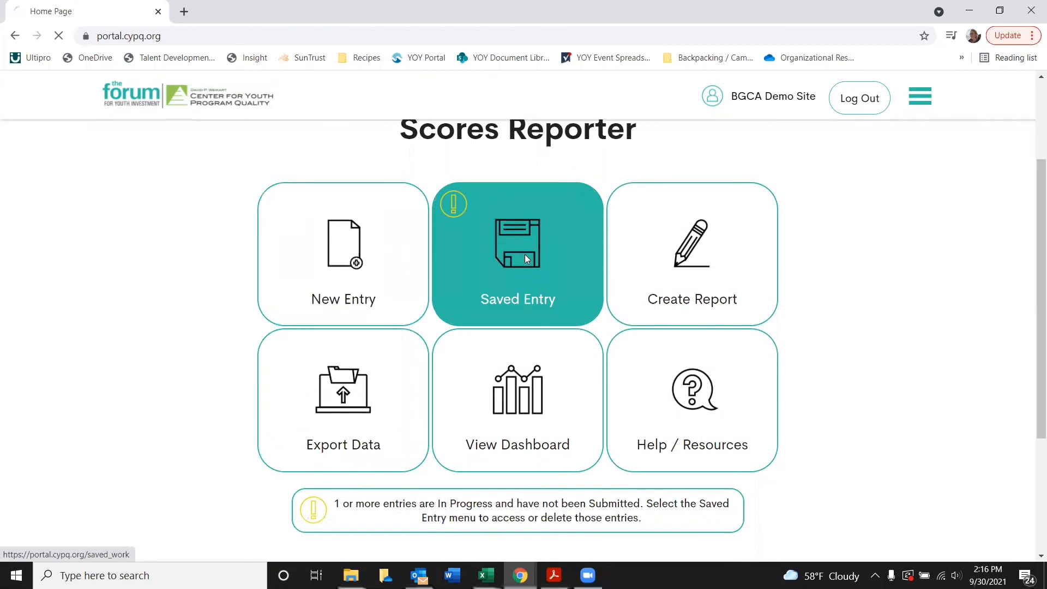
{"action": "scroll", "coordinate": [558, 274], "scroll_direction": "down", "scroll_amount": 7}
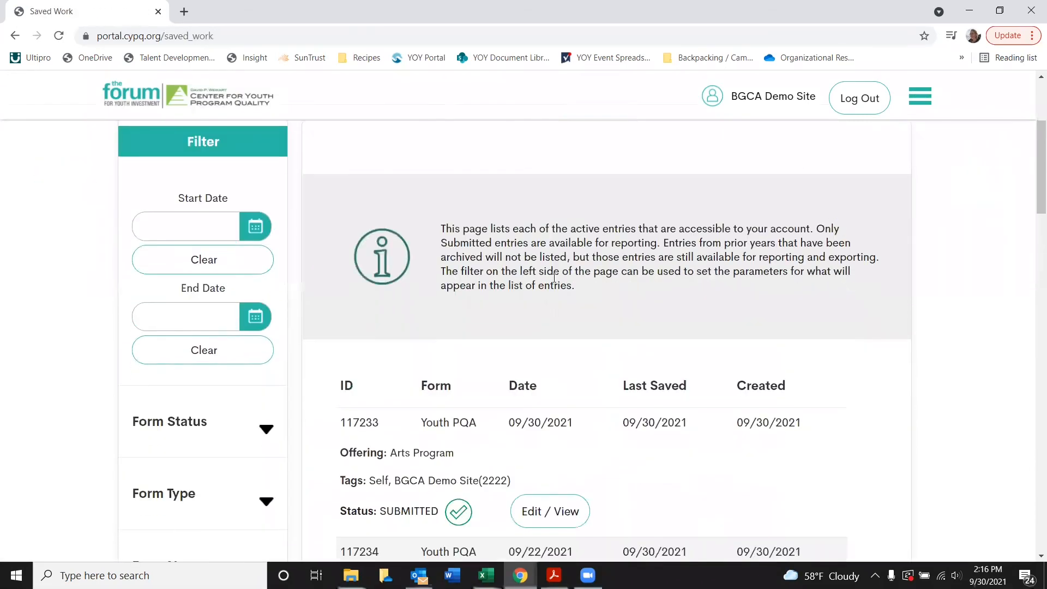
{"action": "scroll", "coordinate": [401, 296], "scroll_direction": "up", "scroll_amount": 3}
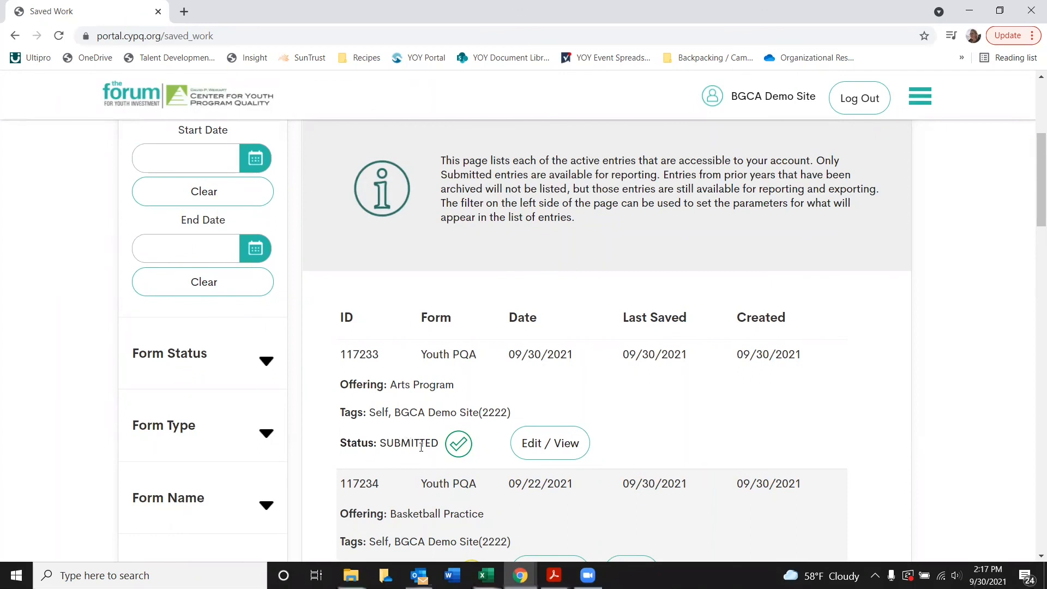
{"action": "scroll", "coordinate": [406, 434], "scroll_direction": "down", "scroll_amount": 3}
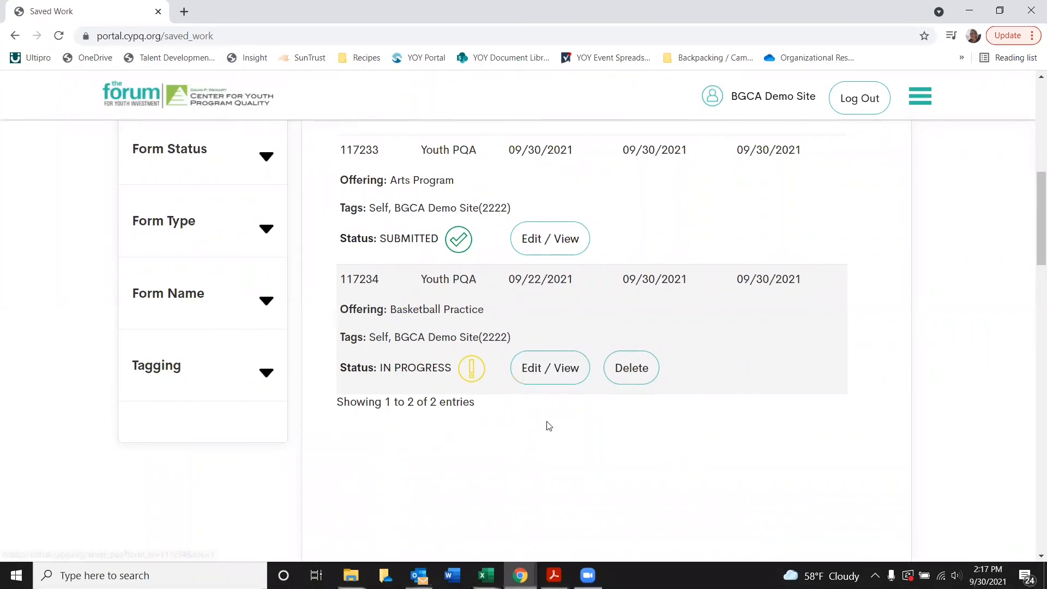
- Open the in-progress Basketball Practice entry and examine the completion status of its sections in the index
{"action": "left_click", "coordinate": [557, 368]}
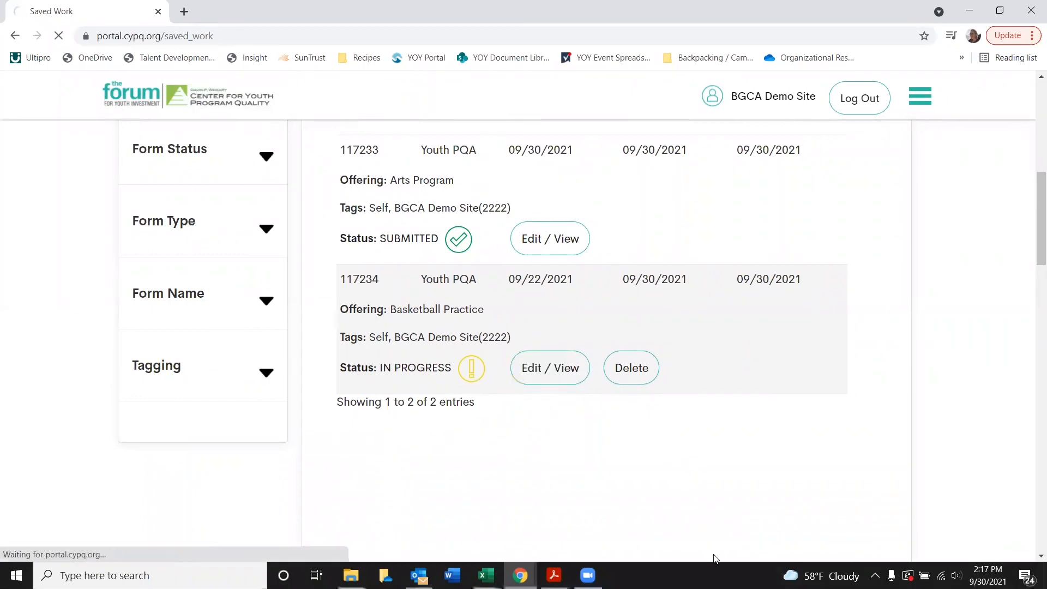
{"action": "scroll", "coordinate": [623, 299], "scroll_direction": "down", "scroll_amount": 8}
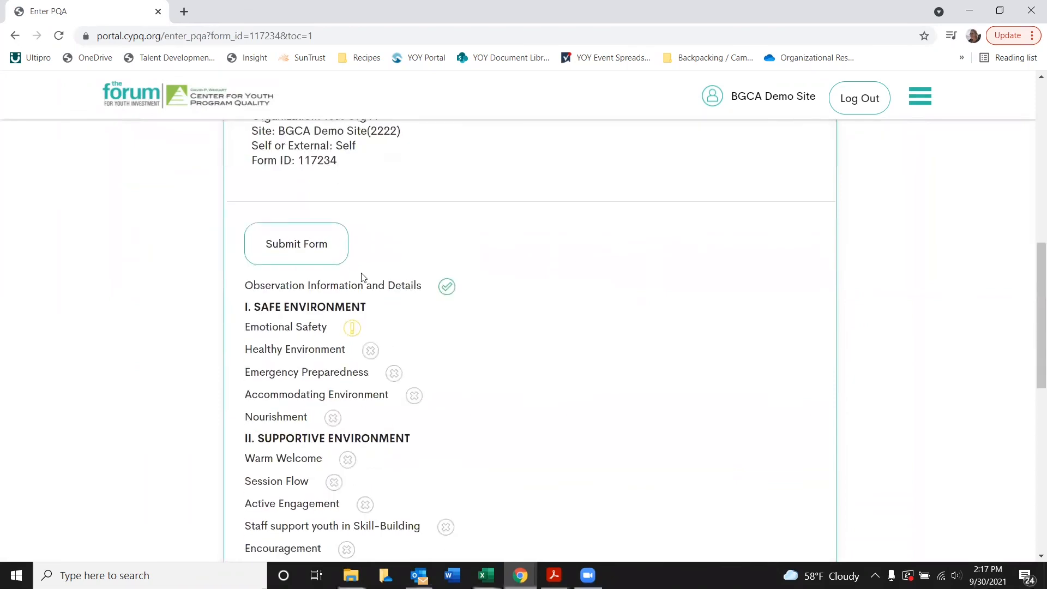
{"action": "scroll", "coordinate": [338, 284], "scroll_direction": "down", "scroll_amount": 4}
{"action": "scroll", "coordinate": [439, 242], "scroll_direction": "up", "scroll_amount": 3}
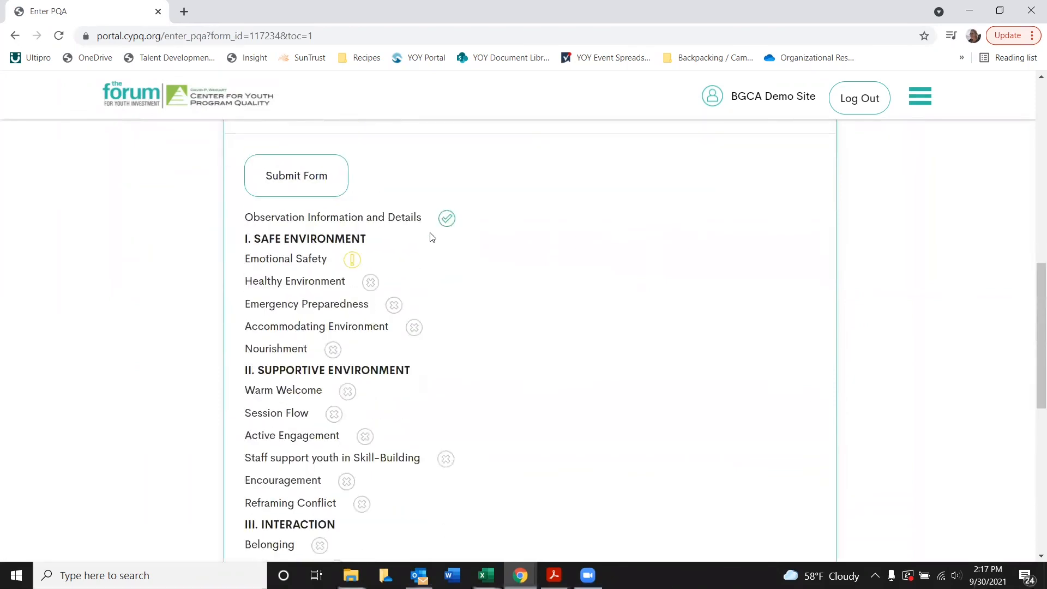
- Go to the Emotional Safety scale of the Basketball Practice entry and check which items still need a score and evidence
{"action": "left_click", "coordinate": [279, 261]}
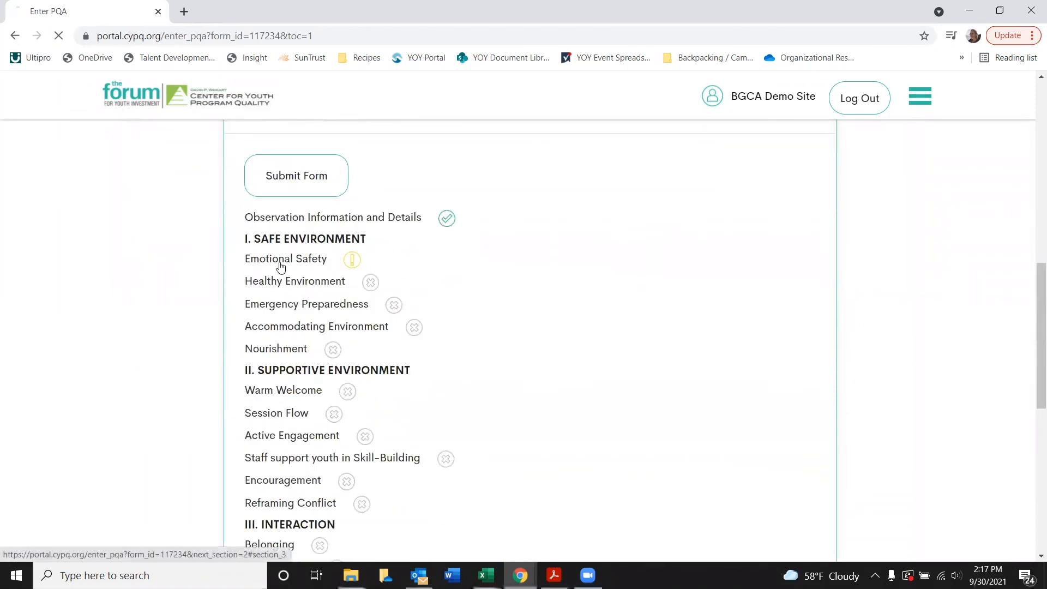
{"action": "scroll", "coordinate": [614, 294], "scroll_direction": "down", "scroll_amount": 2}
{"action": "scroll", "coordinate": [448, 320], "scroll_direction": "up", "scroll_amount": 2}
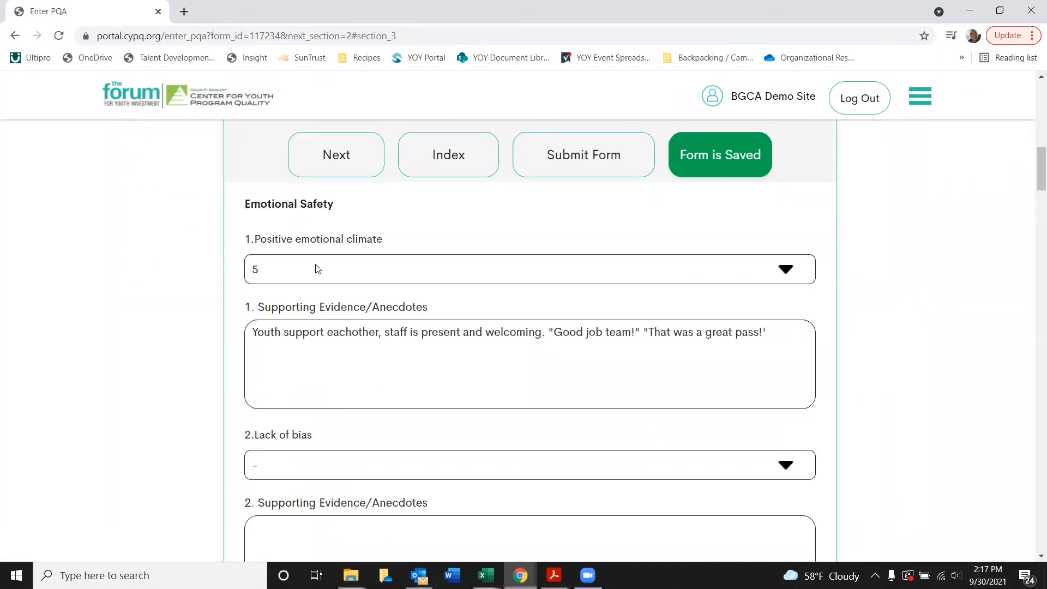
{"action": "scroll", "coordinate": [538, 333], "scroll_direction": "down", "scroll_amount": 2}
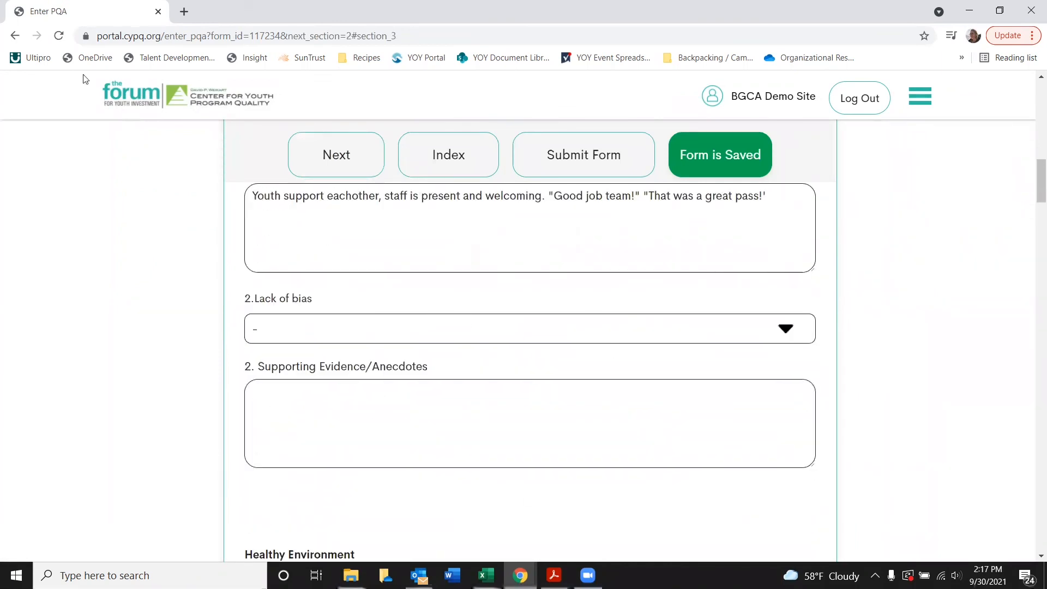
- Return to the saved entries, look over the filter options and entry list, and go back to the Scores Reporter home page
{"action": "left_click", "coordinate": [13, 36]}
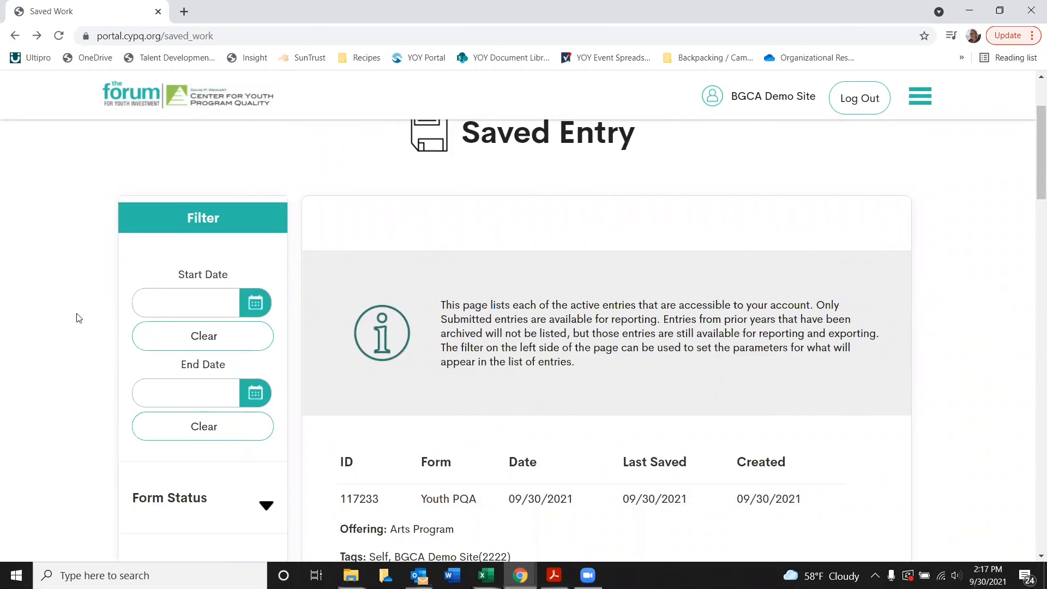
{"action": "scroll", "coordinate": [96, 306], "scroll_direction": "down", "scroll_amount": 1}
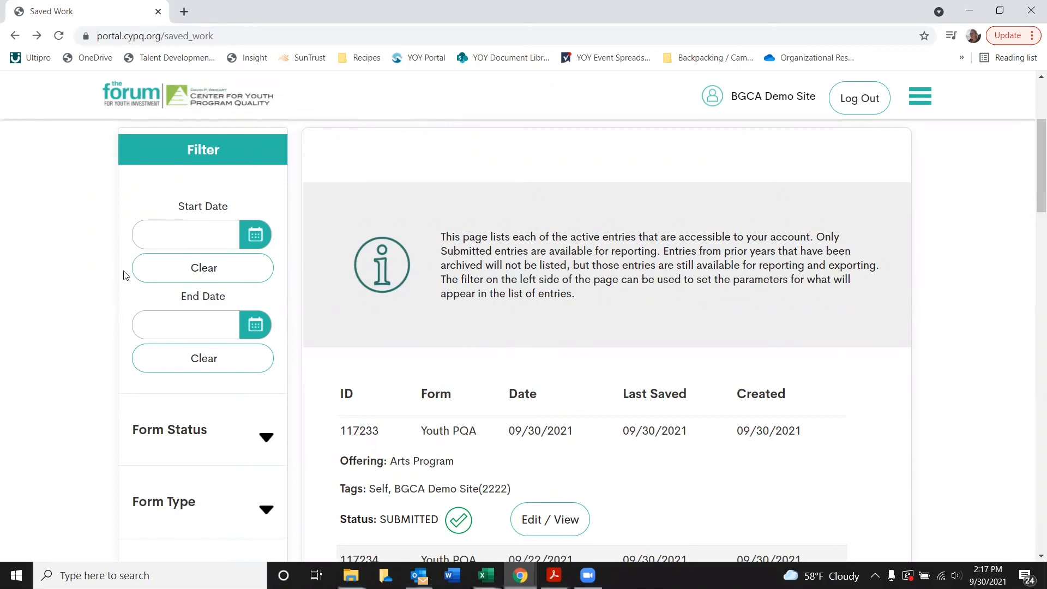
{"action": "scroll", "coordinate": [124, 311], "scroll_direction": "down", "scroll_amount": 3}
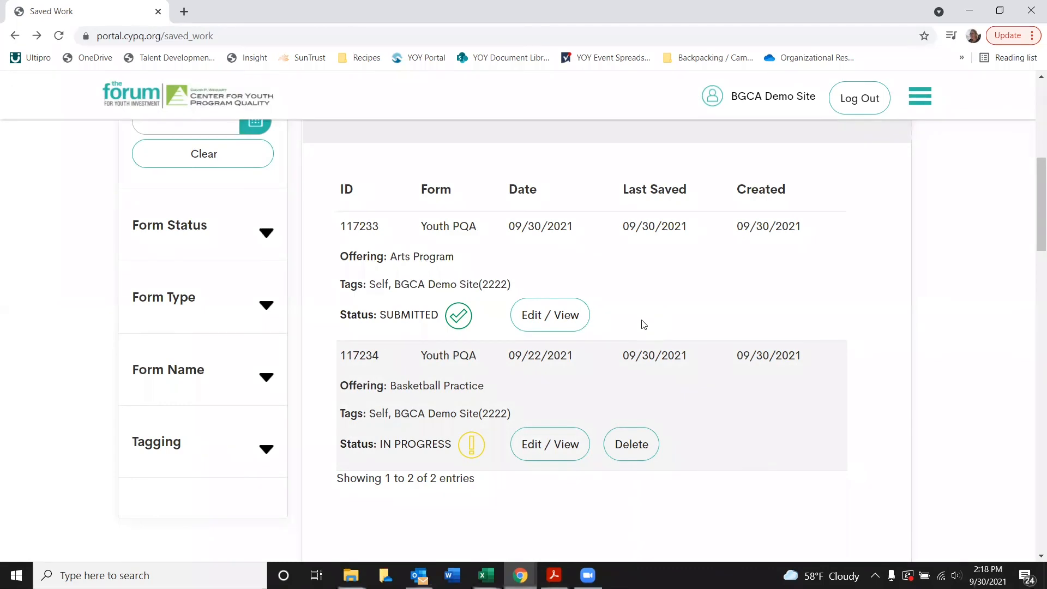
{"action": "scroll", "coordinate": [845, 329], "scroll_direction": "up", "scroll_amount": 5}
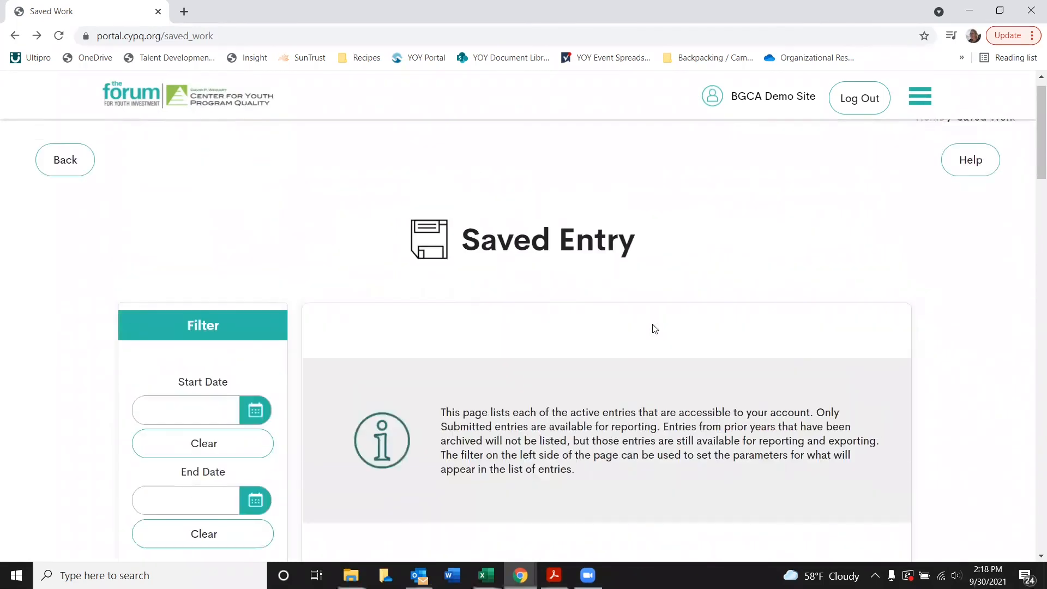
{"action": "left_click", "coordinate": [929, 143]}
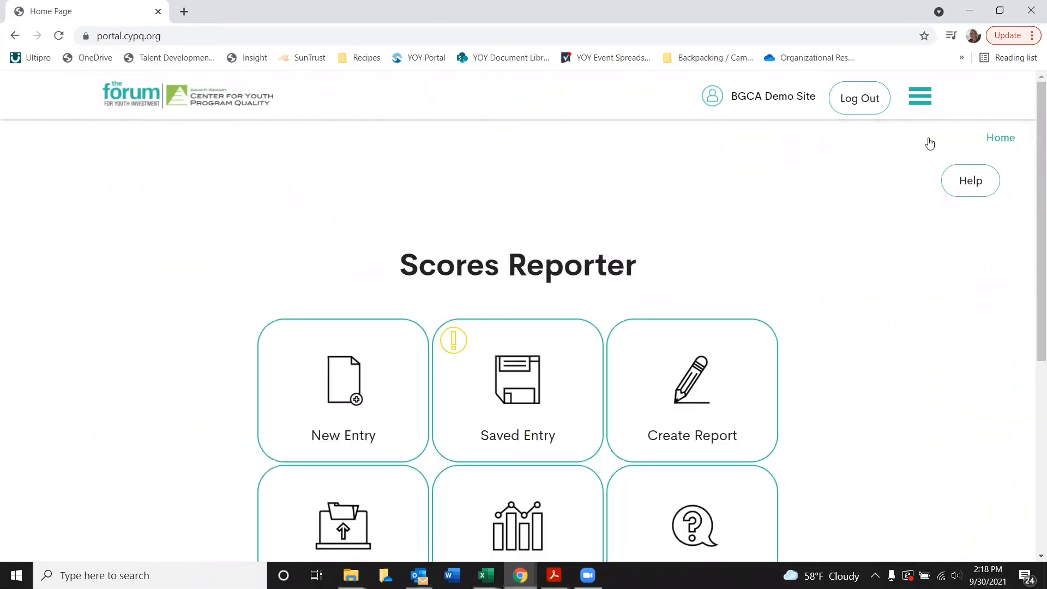